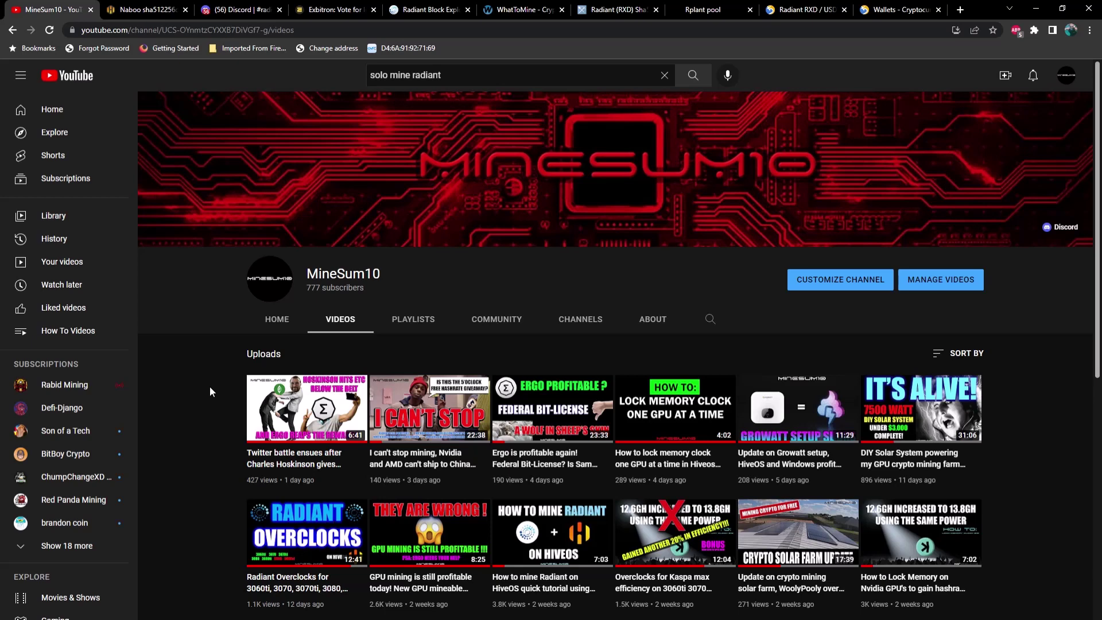
- Switch to Hive OS and open the Alderaan worker in Sum10clever farm
click(152, 7)
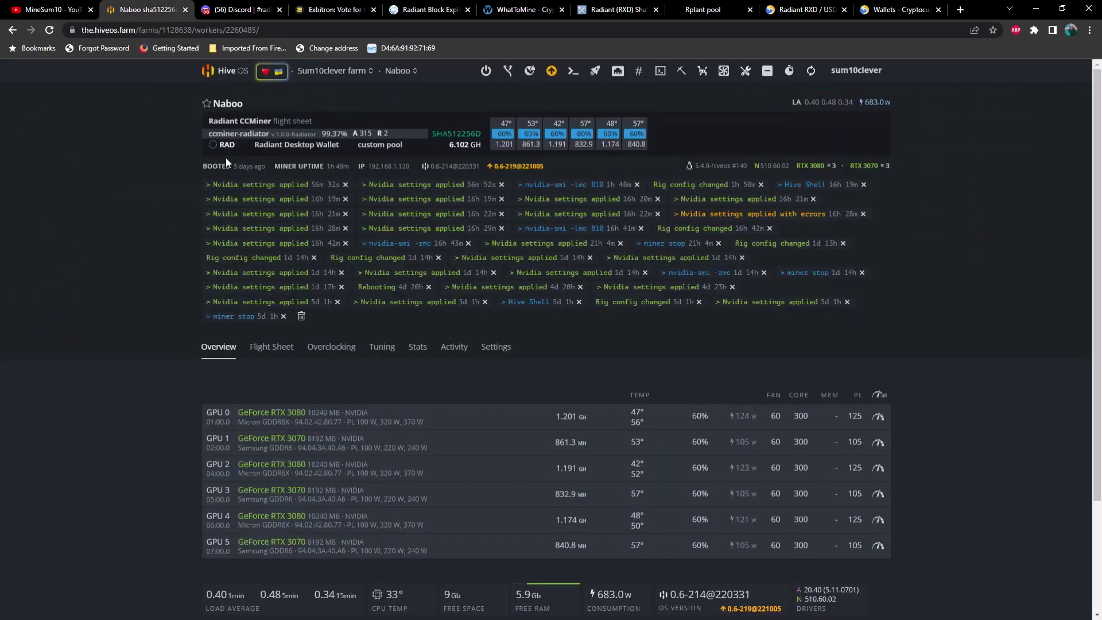
click(230, 72)
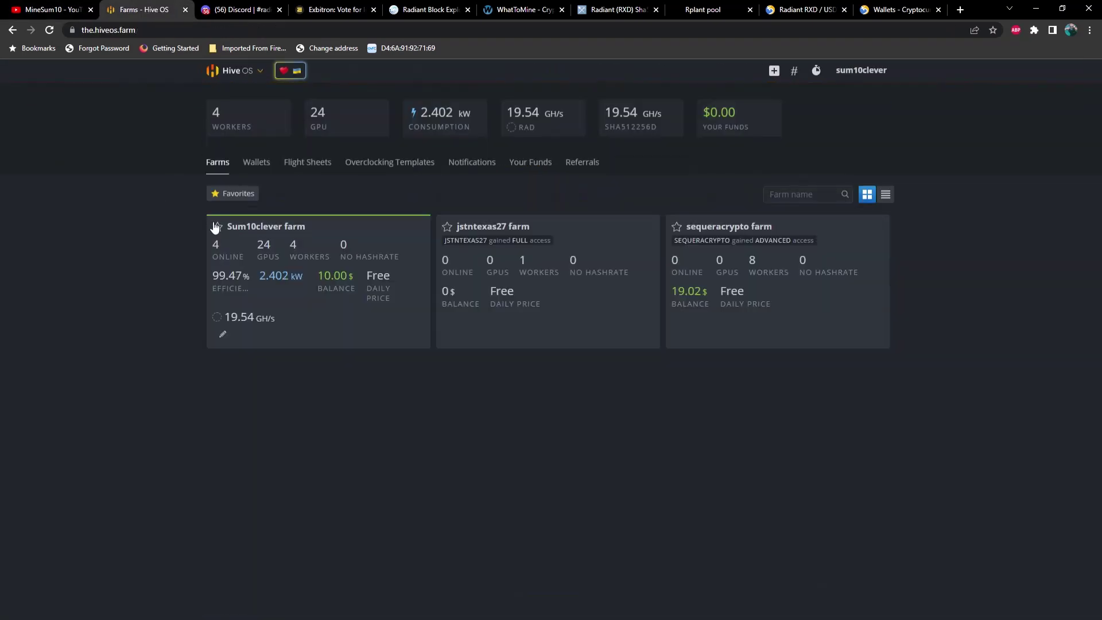
click(272, 227)
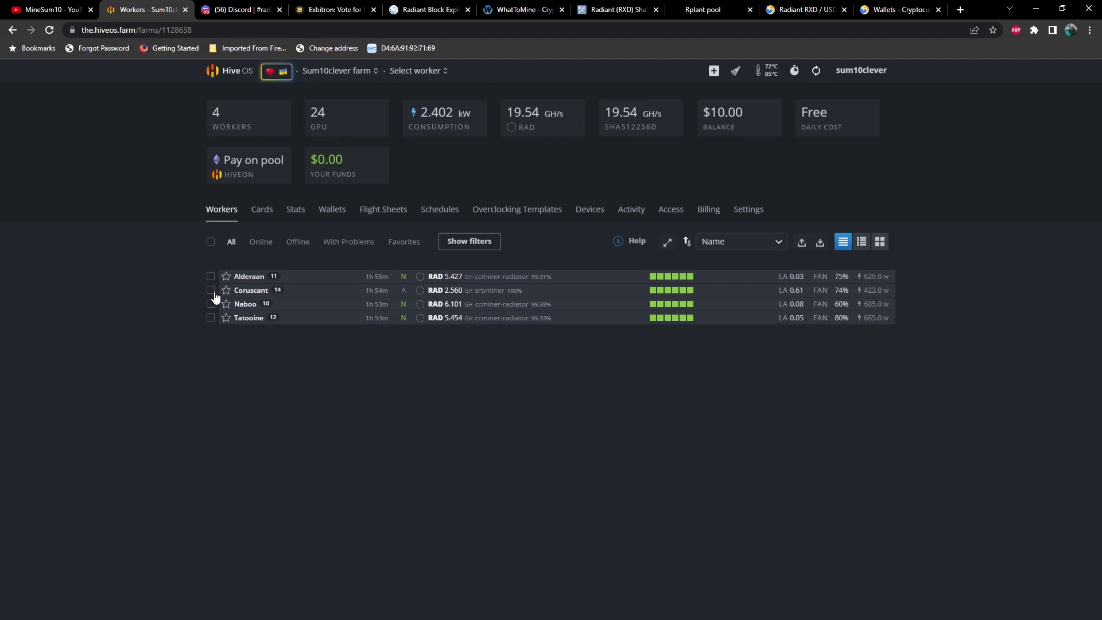
click(248, 277)
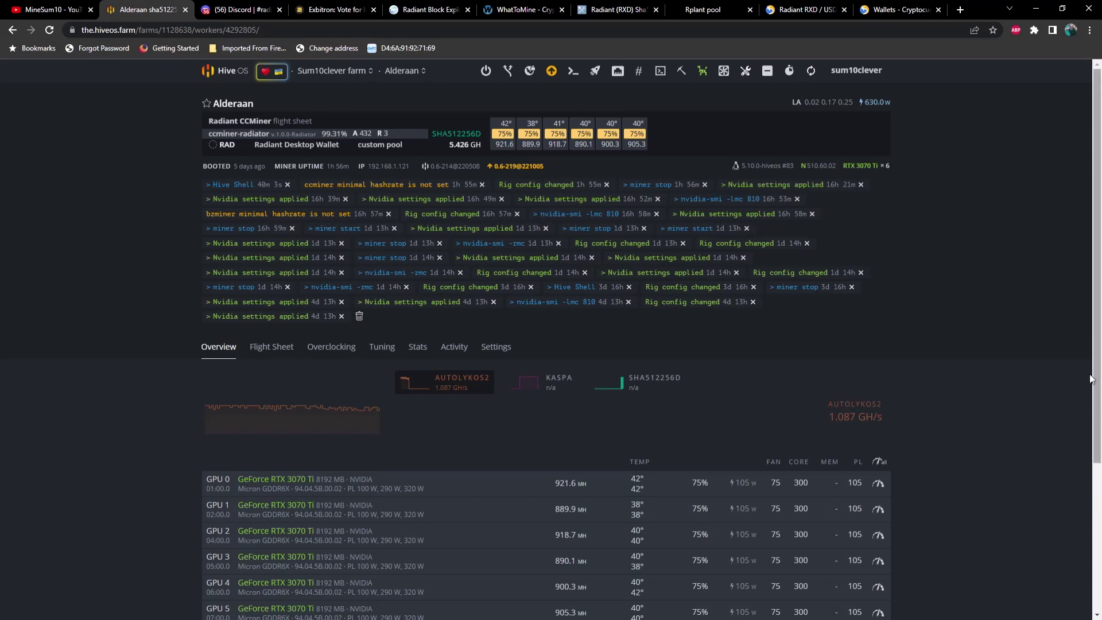
- Examine Alderaan's GPU hashrates, power and clocks, and view its list of recent worker commands
scroll(944, 348, down, 3)
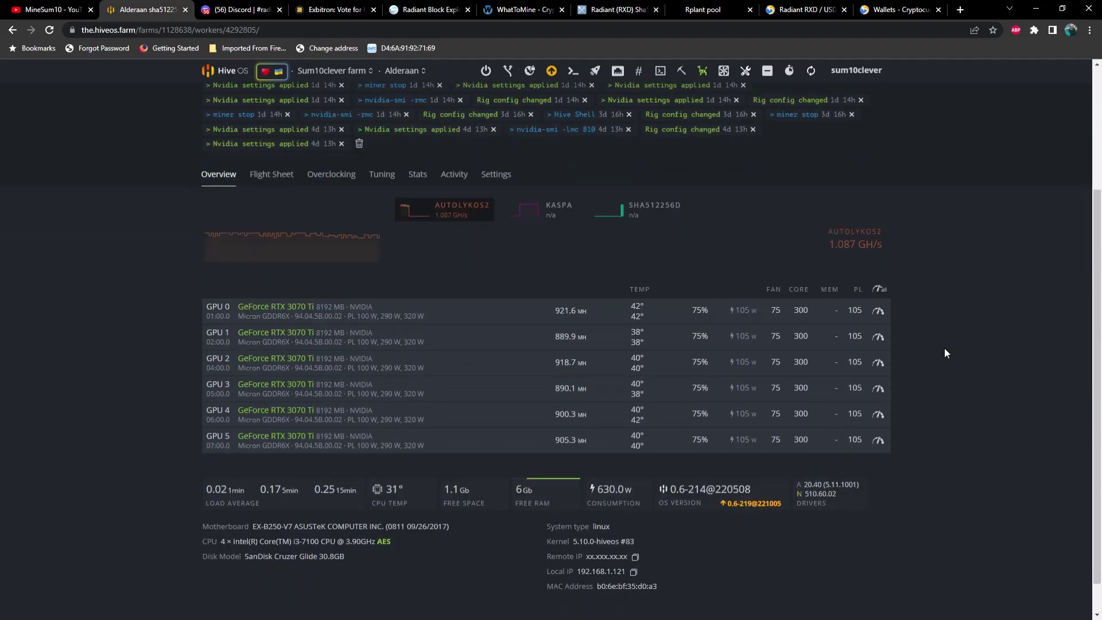
scroll(945, 361, up, 2)
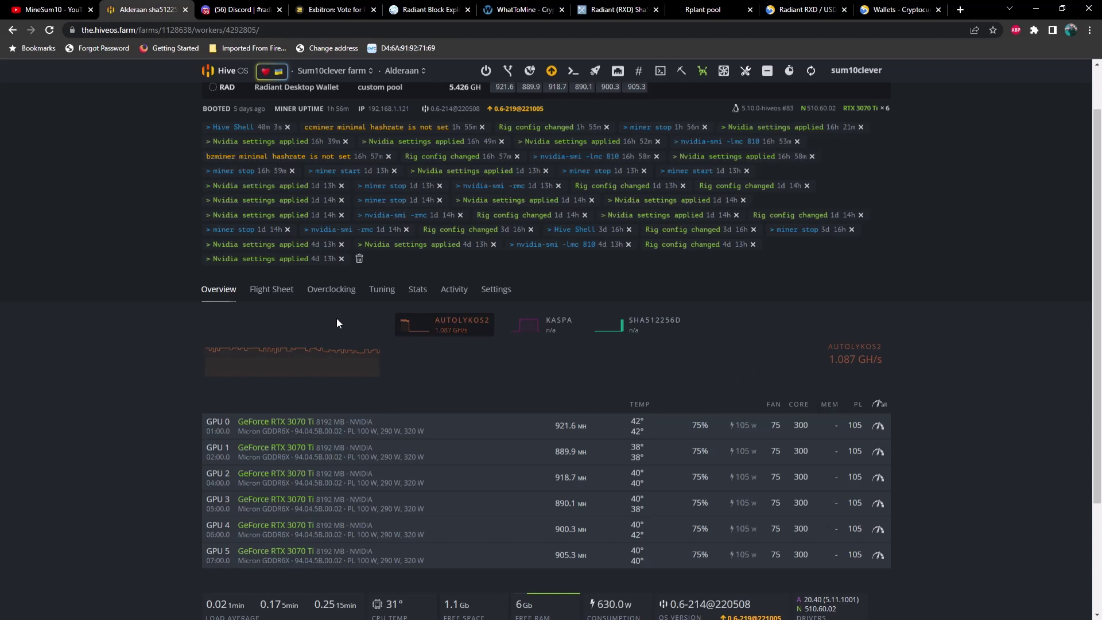
scroll(337, 320, up, 1)
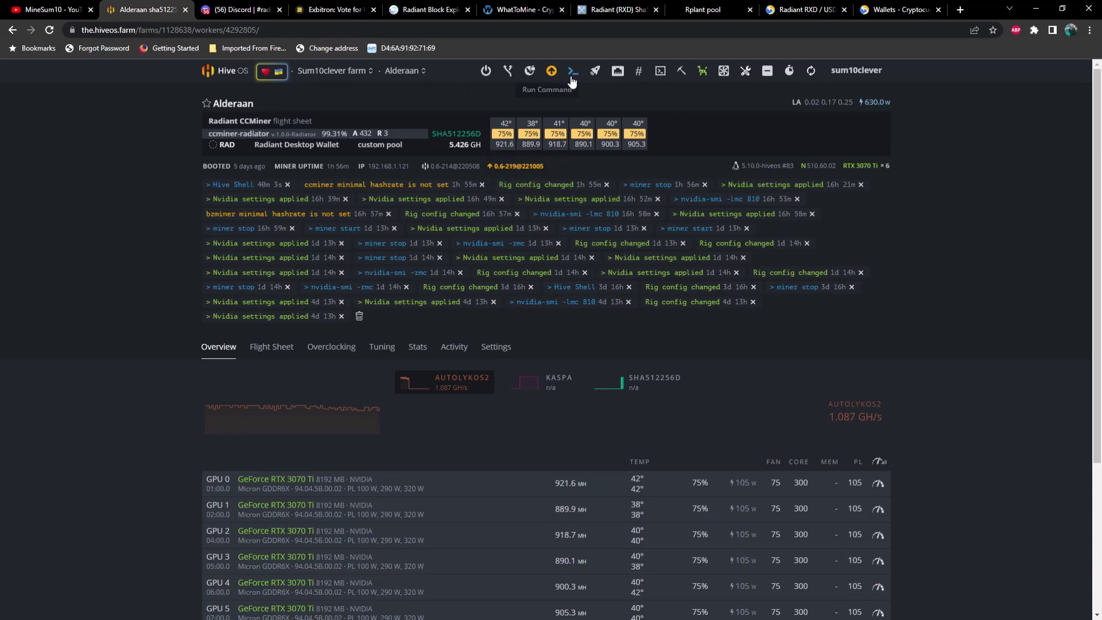
click(572, 69)
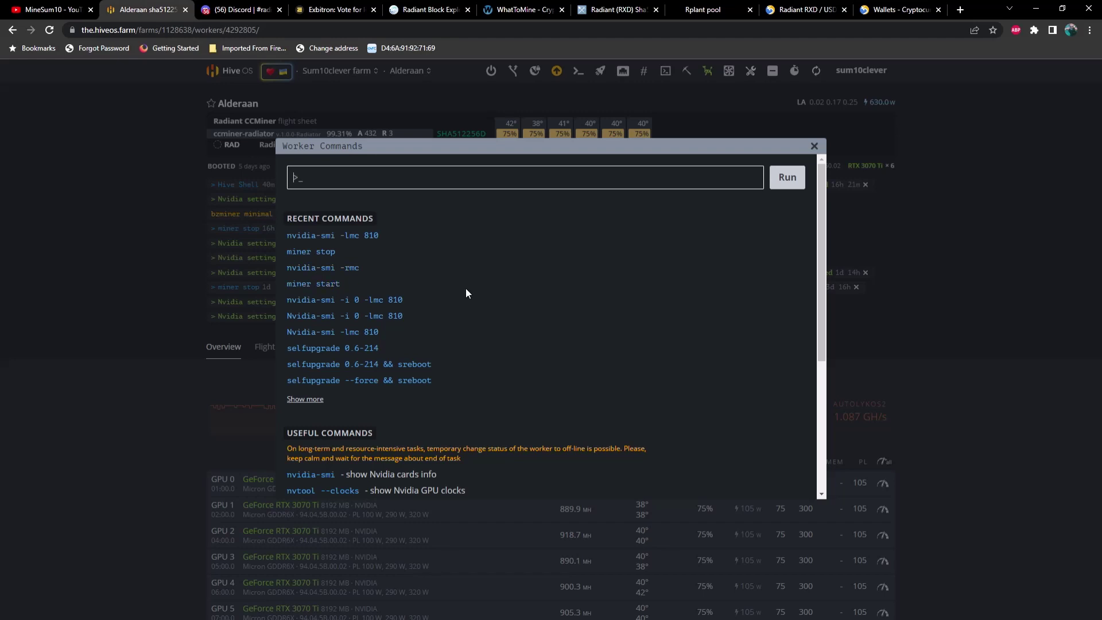
click(813, 146)
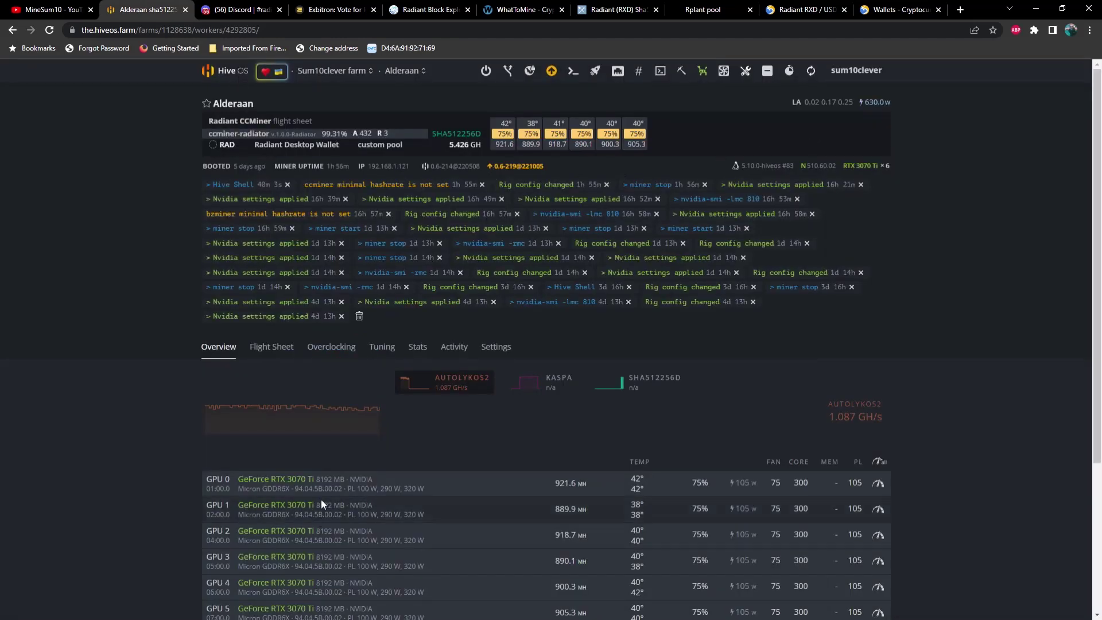
- Open the Naboo worker in Sum10clever farm and examine its GPU hashrates and overclock values
click(235, 74)
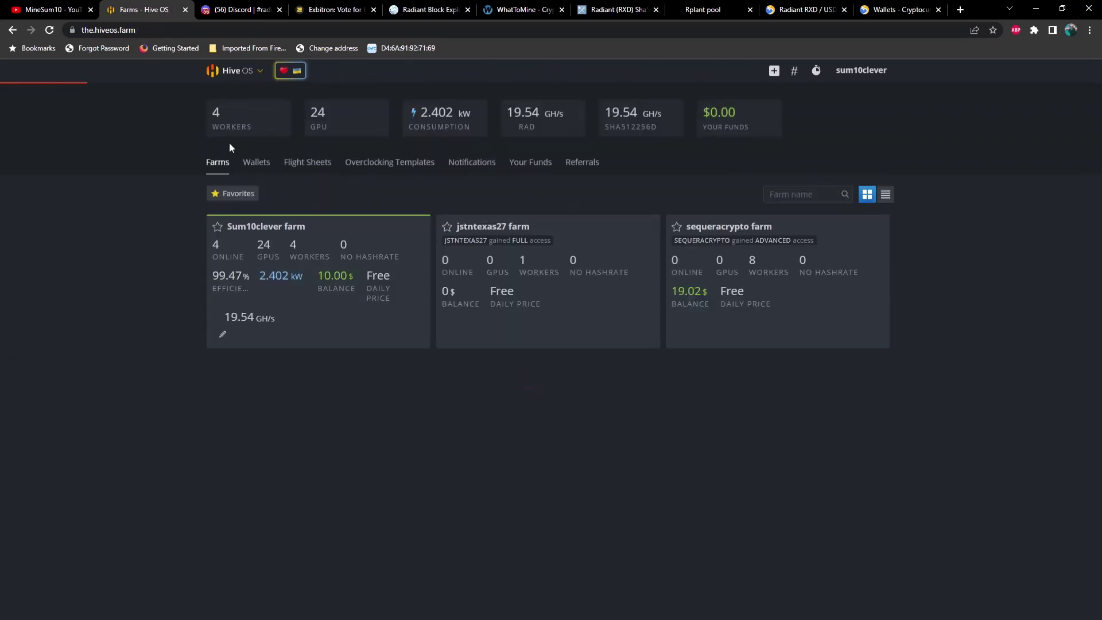
click(258, 255)
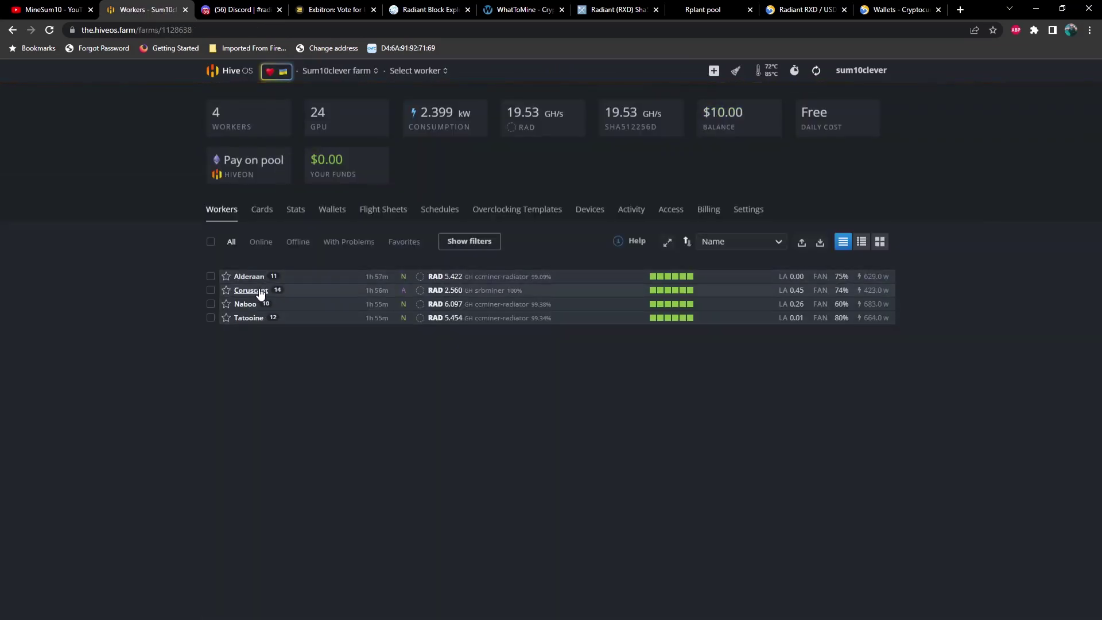
click(248, 305)
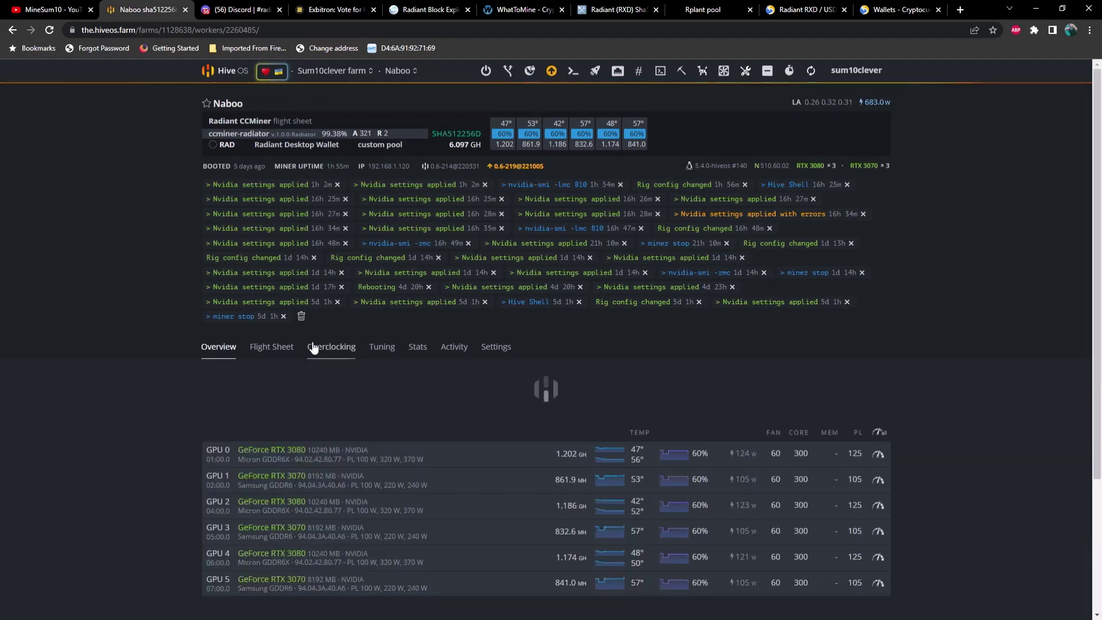
scroll(308, 340, down, 2)
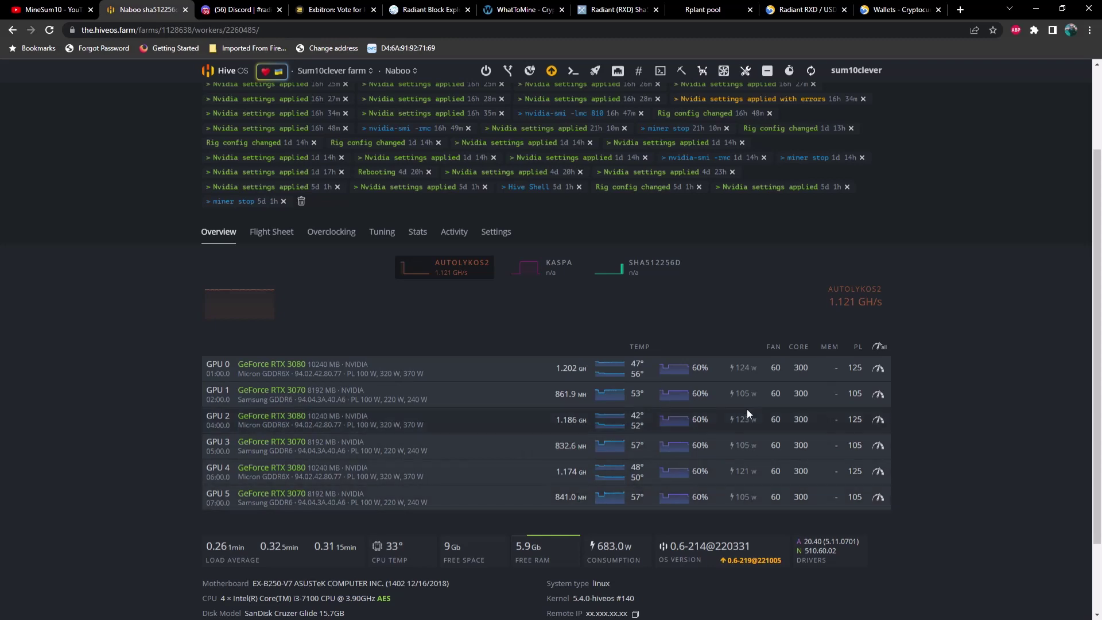
- Open the Tatooine worker in Sum10clever farm and examine its per-GPU hashrates, temperatures and power limits
click(235, 72)
click(244, 243)
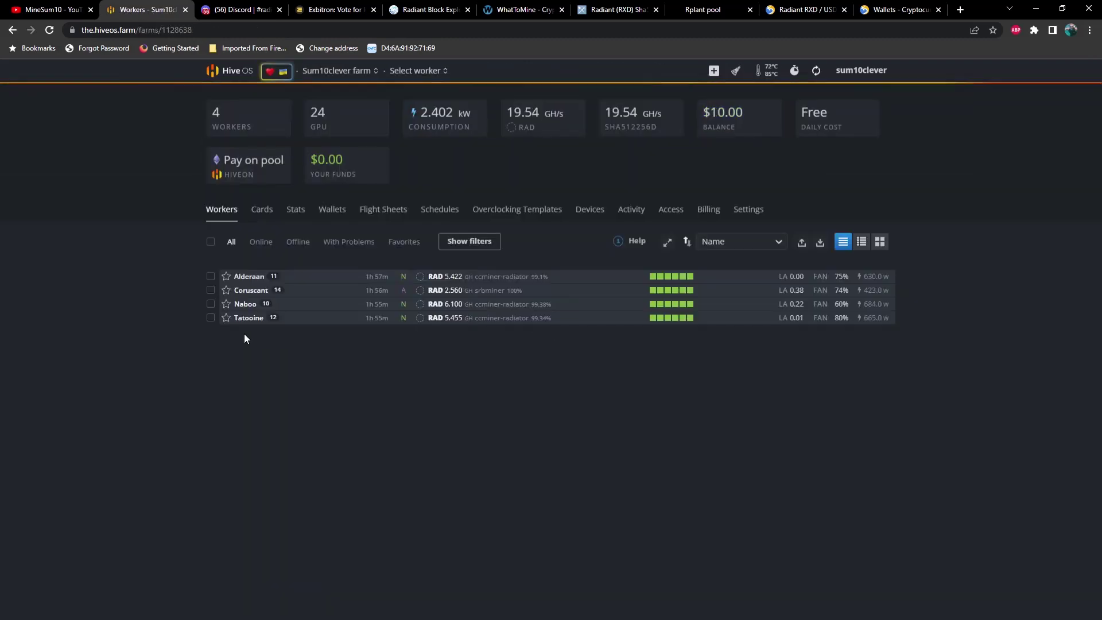
click(248, 319)
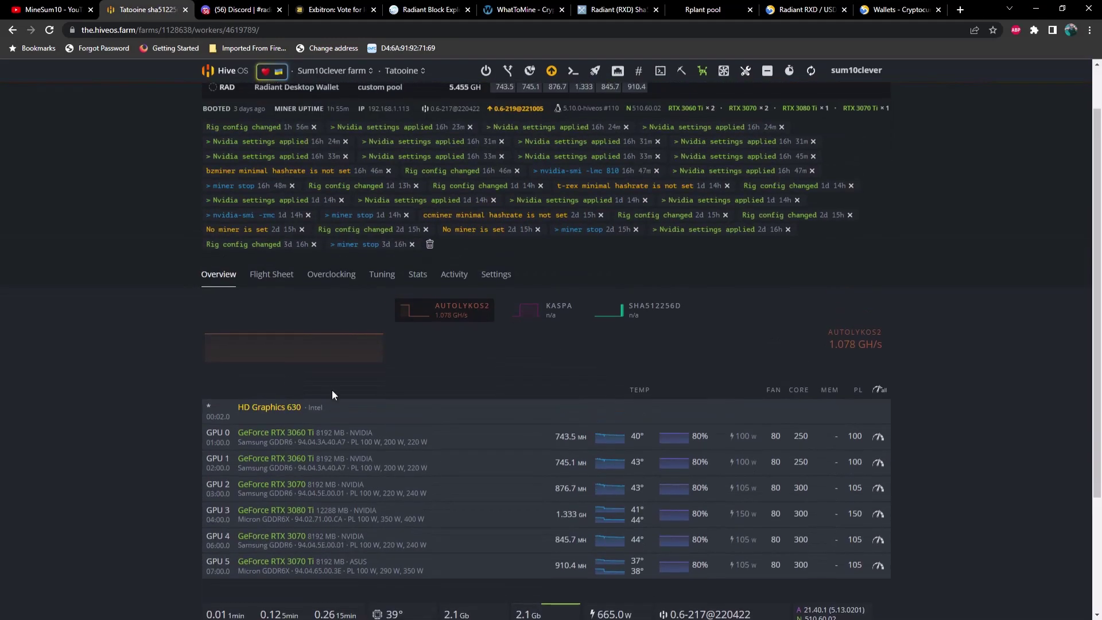
scroll(366, 466, down, 1)
scroll(828, 298, up, 1)
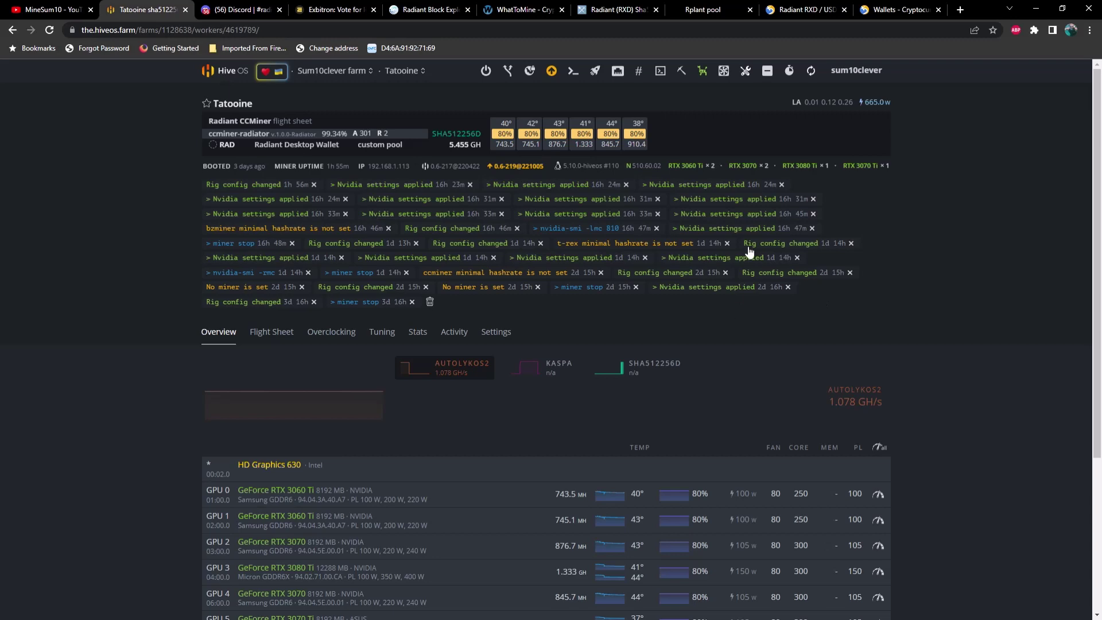
- Switch to the Rplant pool page, refresh it and check the miner's estimated coins per day
click(715, 7)
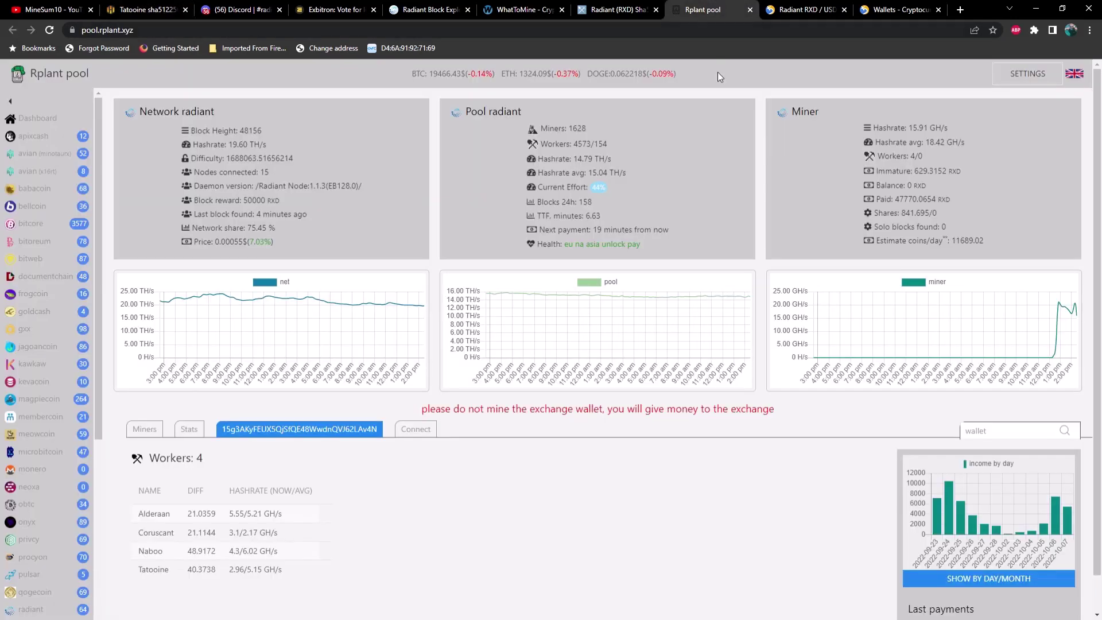
click(49, 29)
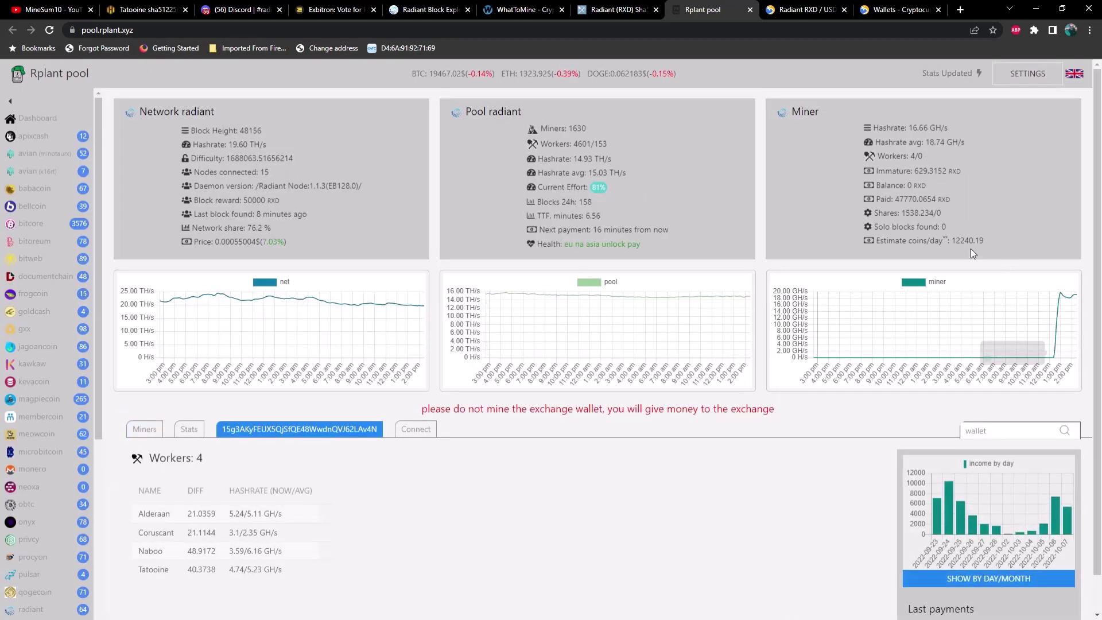
drag(951, 242, 992, 249)
click(990, 243)
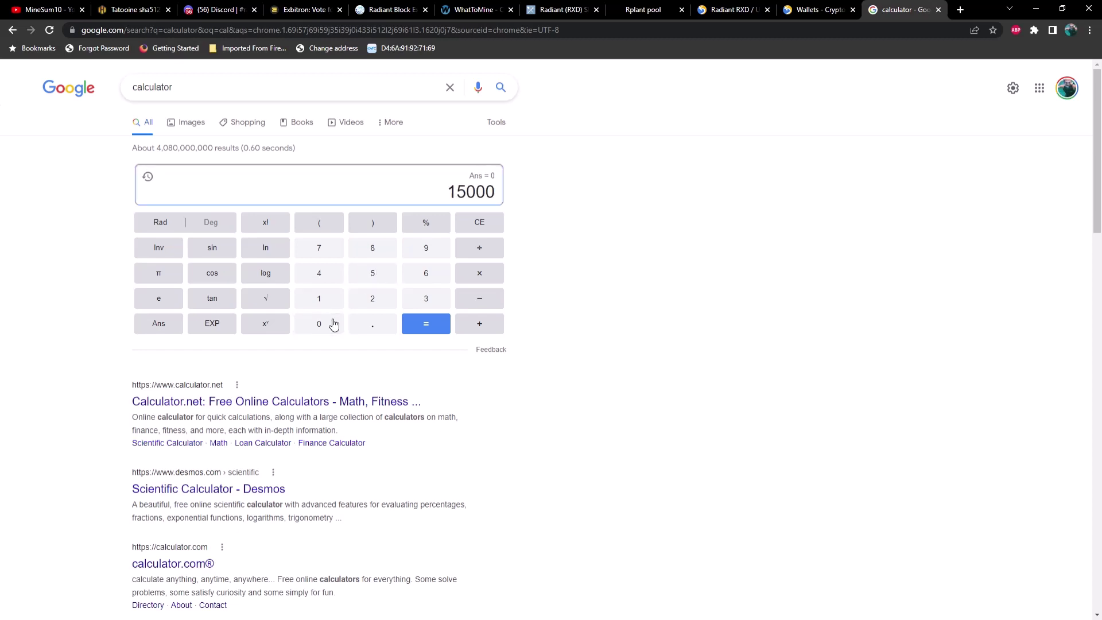
- Look up the RXD/USDT price on txbit.io and multiply 15000 by .00055 in the Google calculator
click(482, 274)
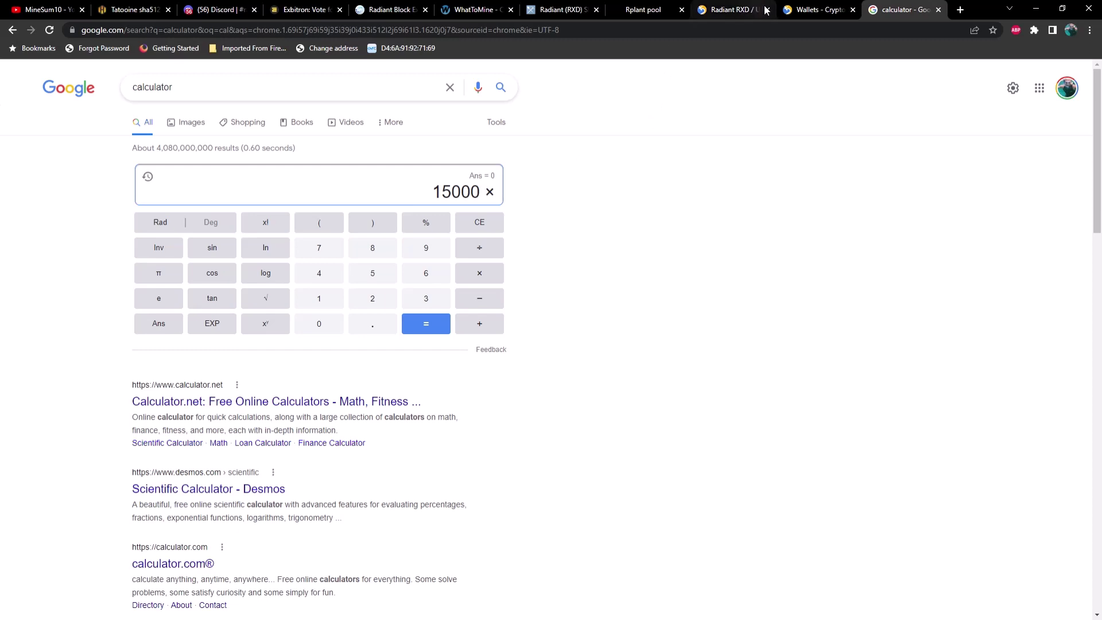
click(731, 10)
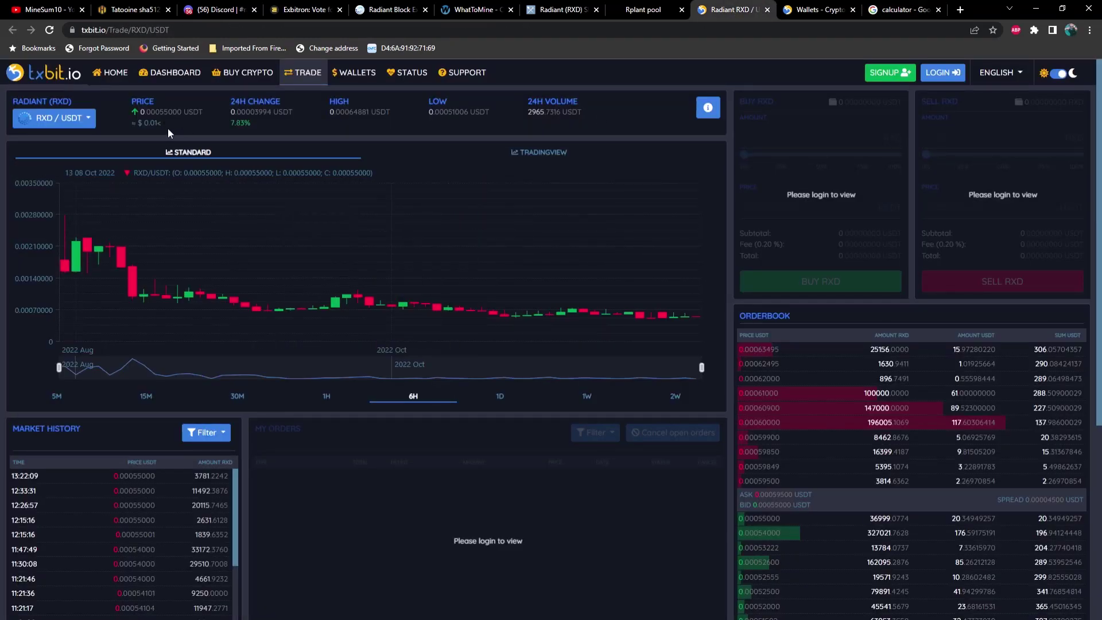
click(900, 10)
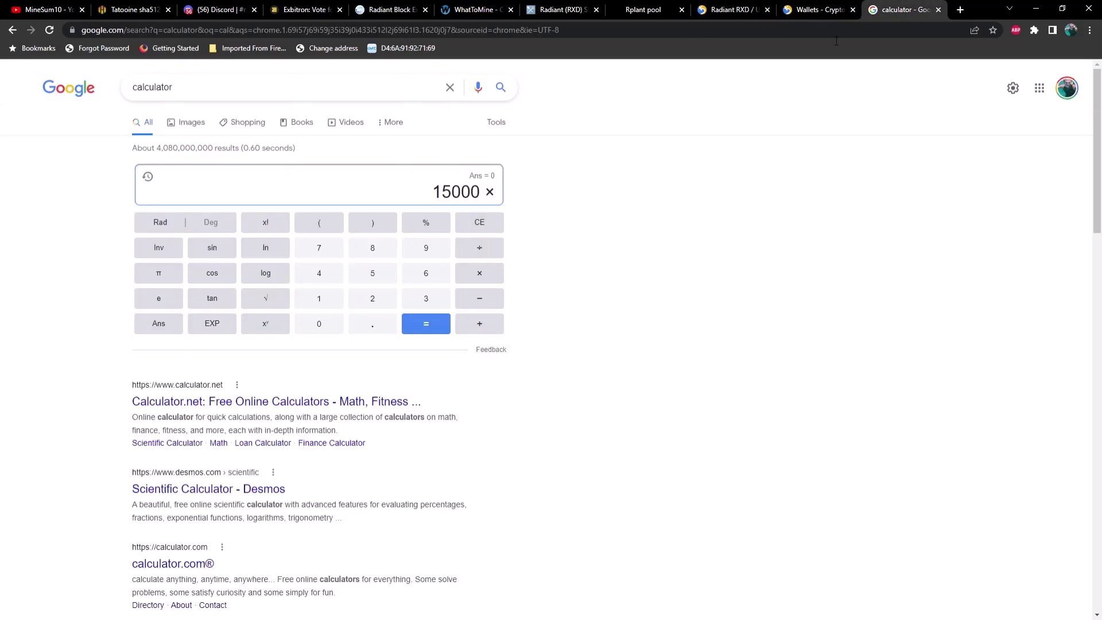
click(374, 323)
click(338, 324)
click(339, 324)
click(338, 324)
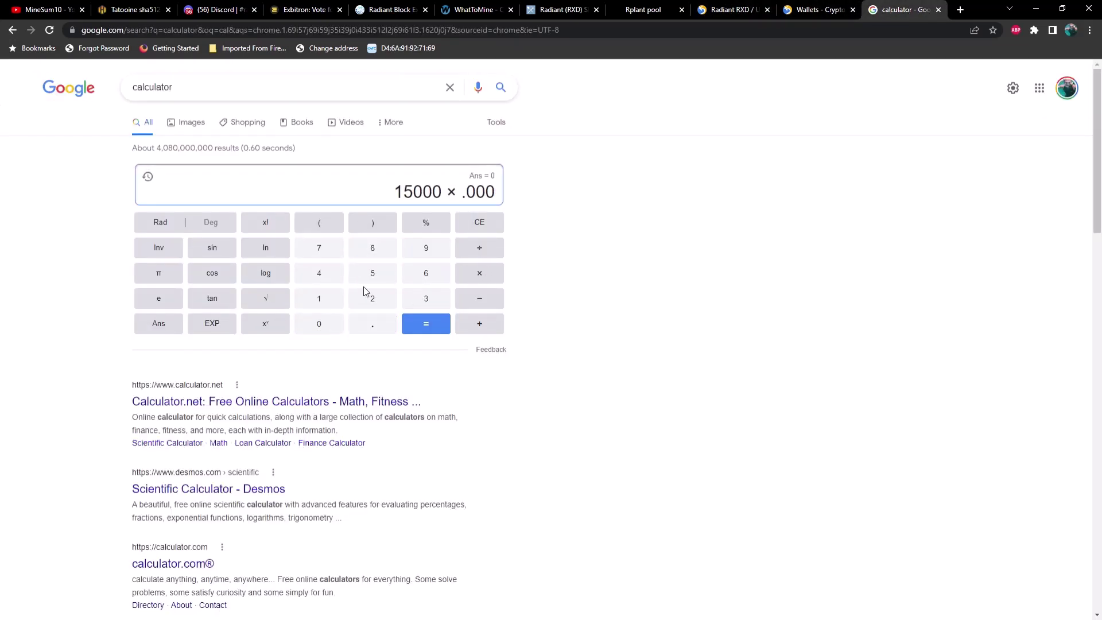
click(373, 274)
click(373, 274)
click(436, 328)
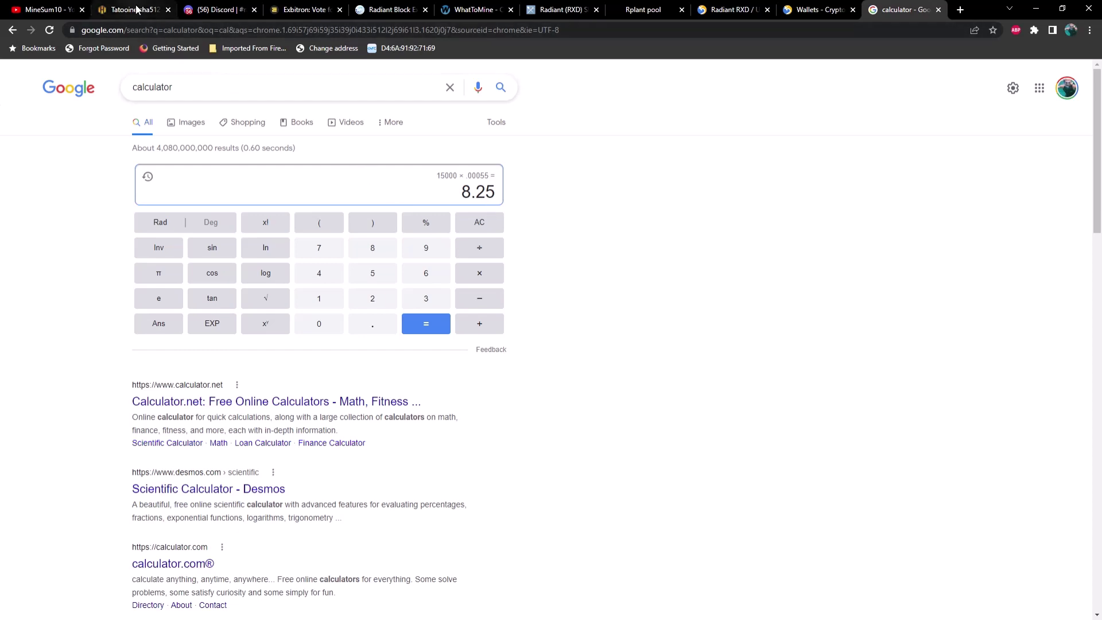
- Return to Hive OS and check the total power consumption of Sum10clever farm
click(137, 9)
click(224, 69)
click(266, 220)
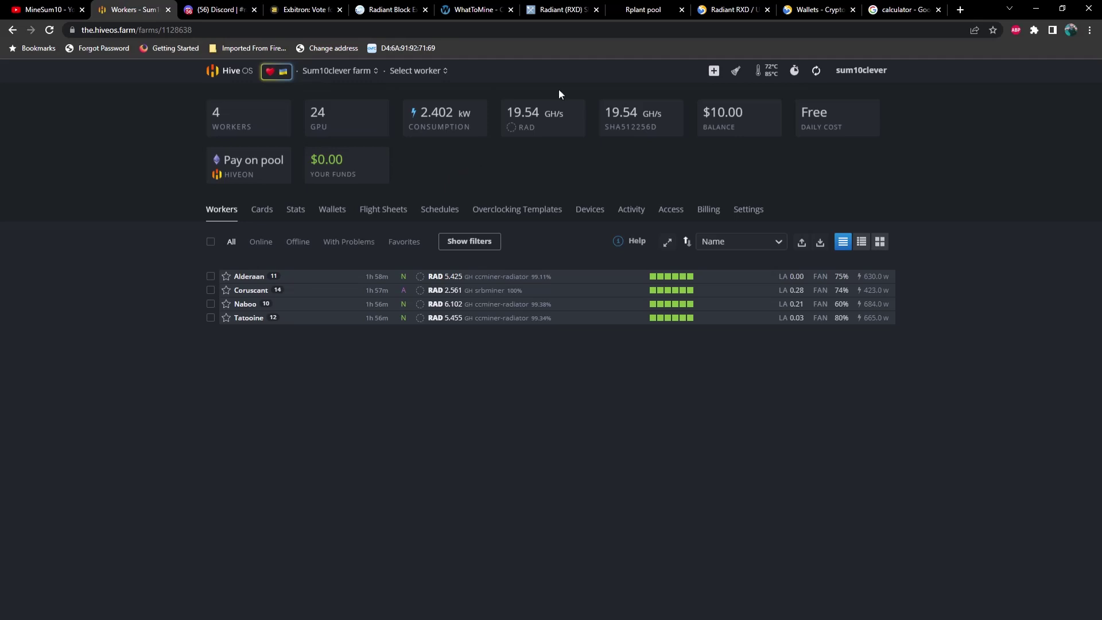
- Clear the Google calculator and multiply 2400 by 24 to get the farm's daily watt-hours
click(895, 10)
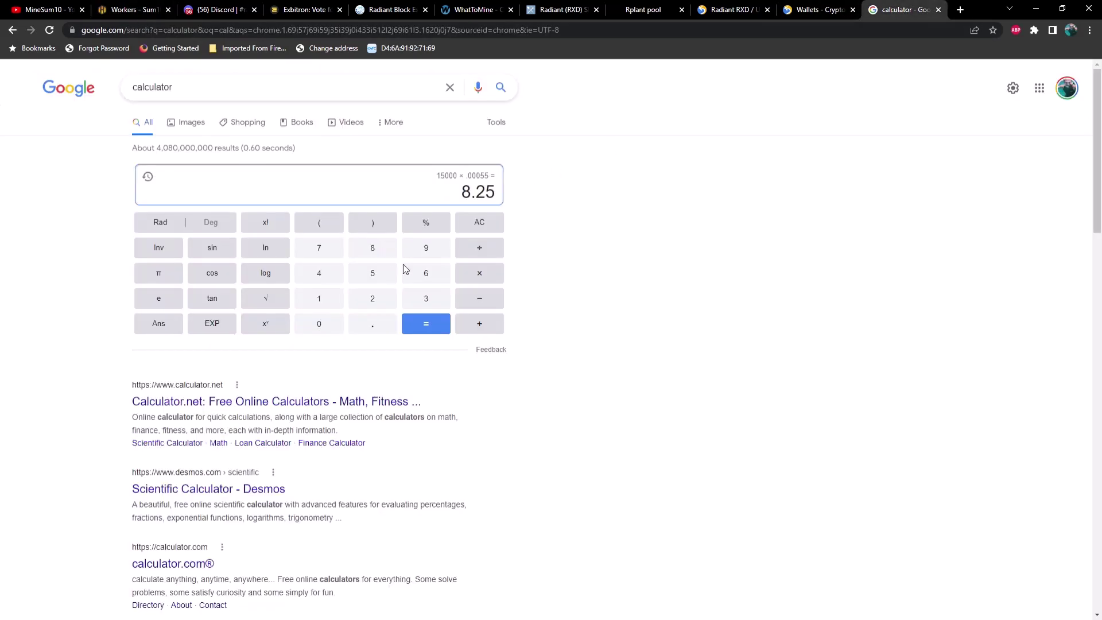
click(476, 228)
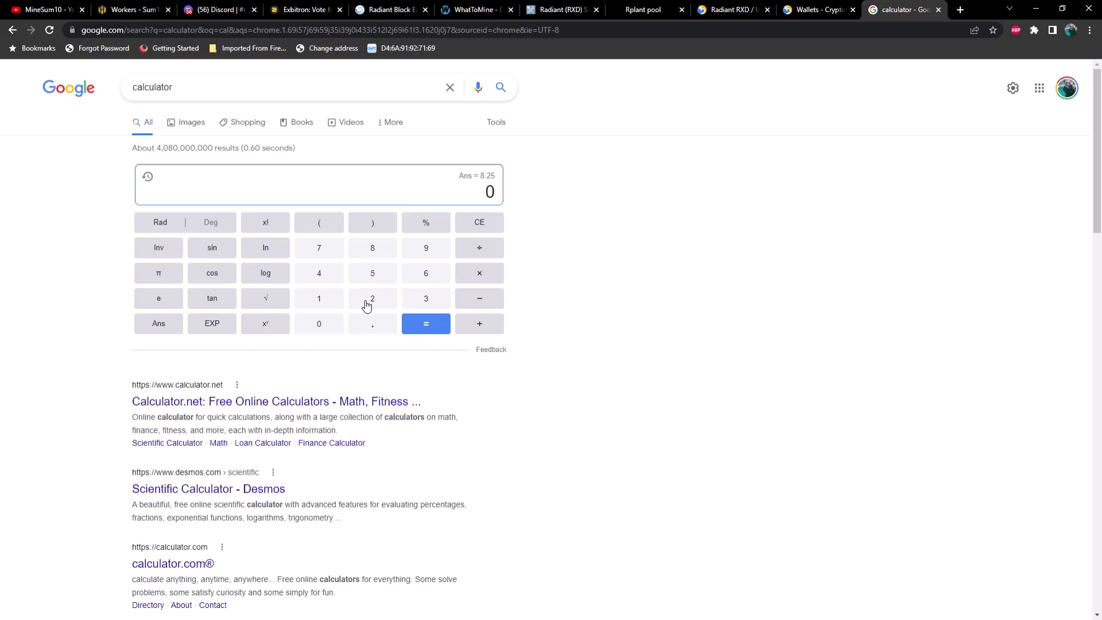
click(367, 304)
click(339, 279)
double_click(339, 327)
click(494, 274)
click(372, 308)
click(324, 276)
click(440, 322)
- Divide the daily watt-hours by 1000 to convert them to kilowatt-hours
click(480, 253)
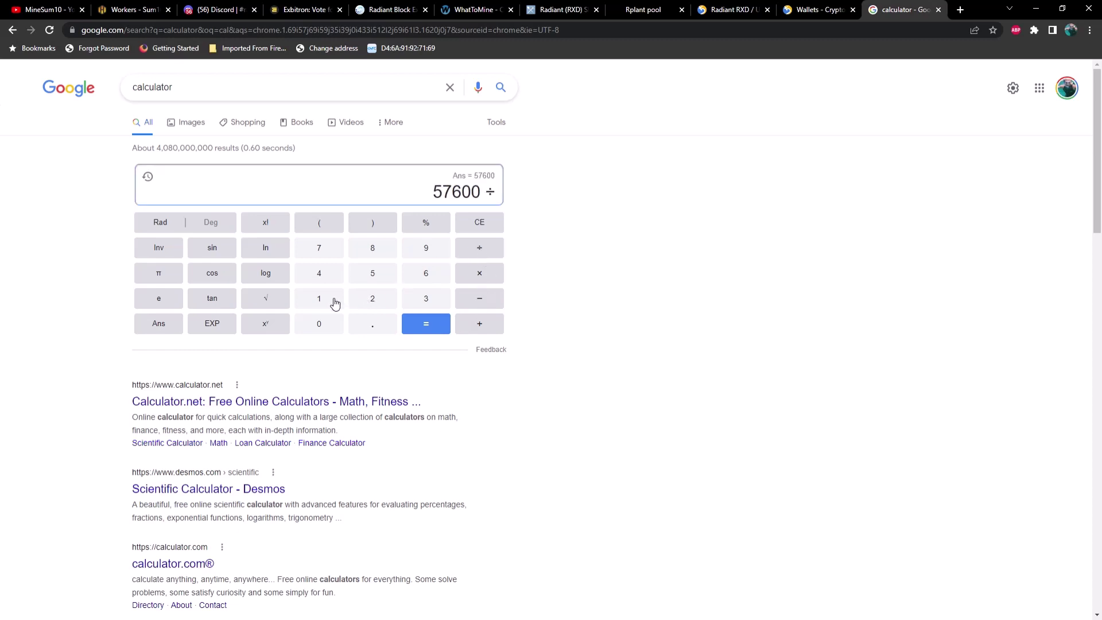
click(334, 302)
double_click(329, 325)
click(329, 326)
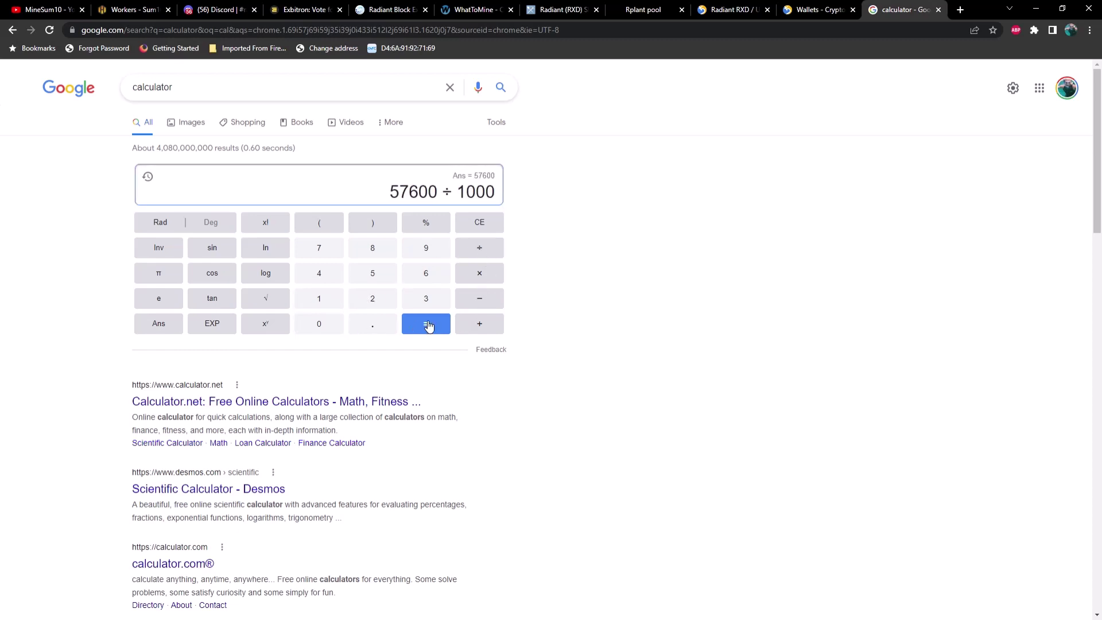
click(428, 326)
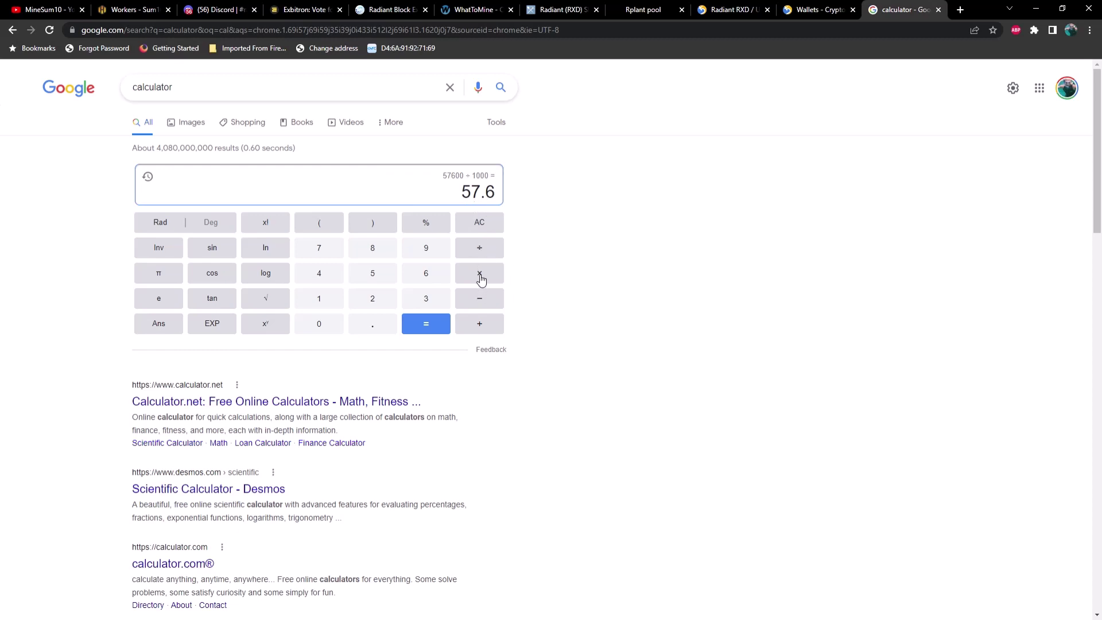
- Multiply the daily kilowatt-hours by .1 to work out the electricity cost
click(480, 279)
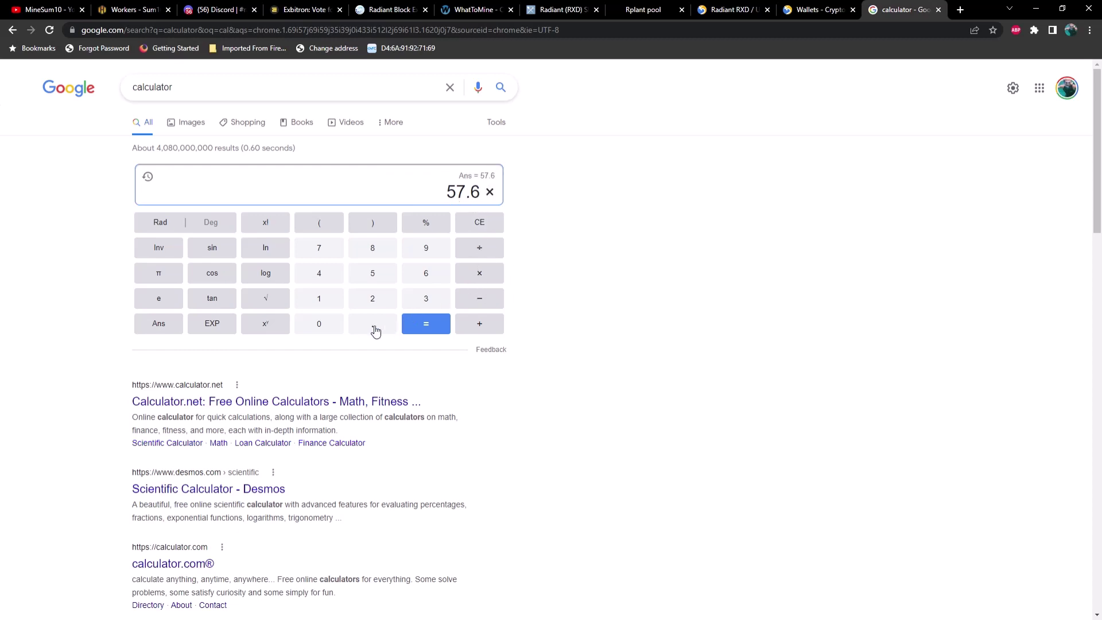
click(375, 331)
click(338, 302)
click(425, 324)
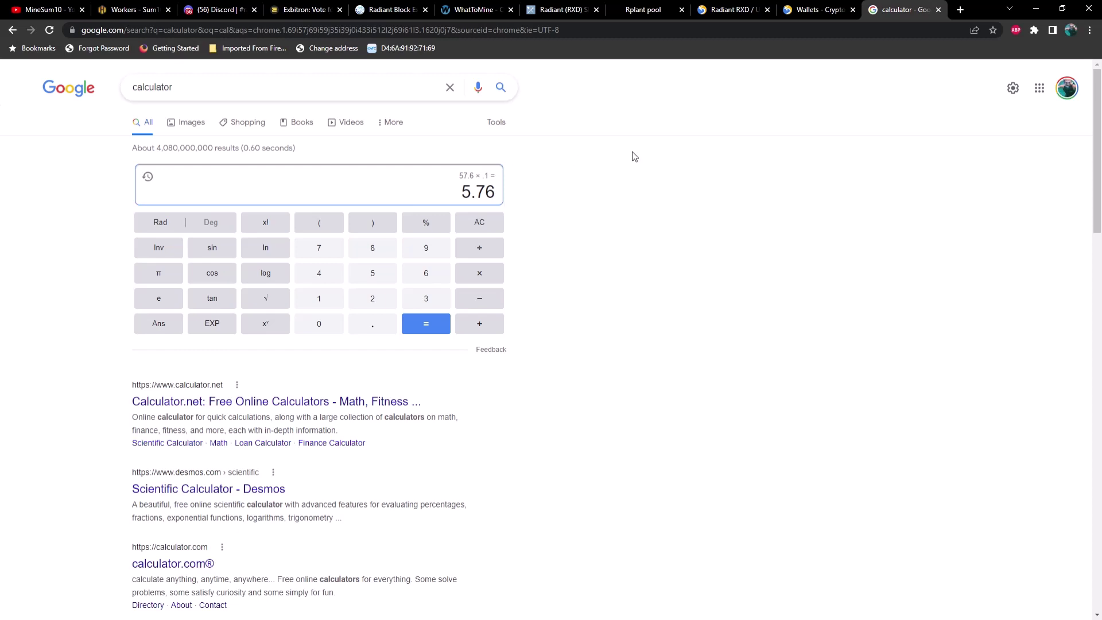
- View the Radiant pool list on MiningPoolStats and compare the coin profits listed on WhatToMine
click(564, 12)
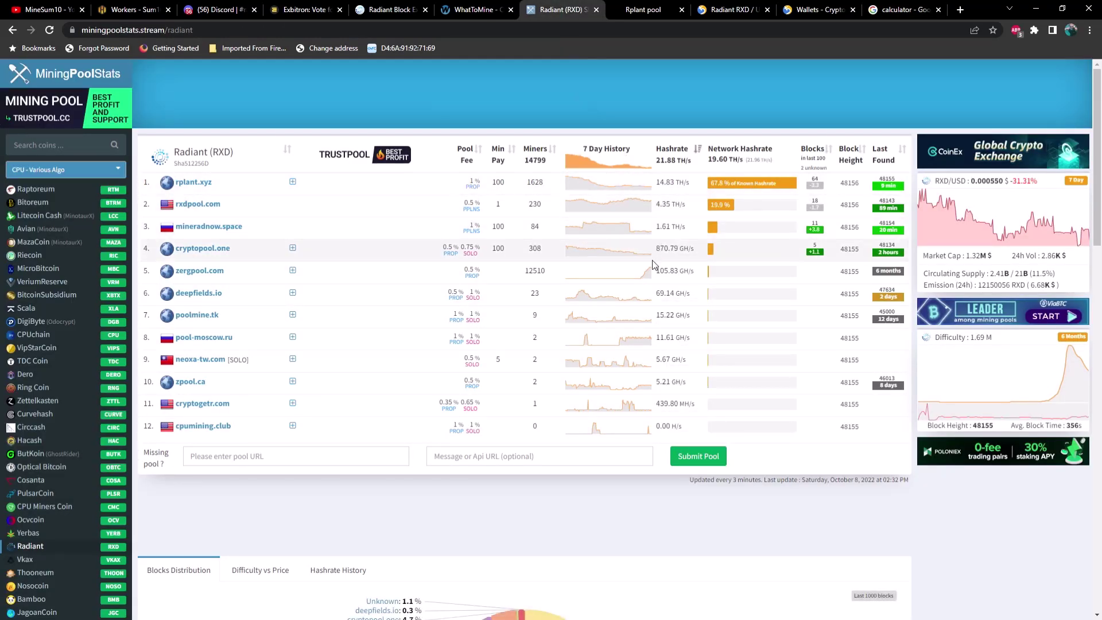
click(473, 16)
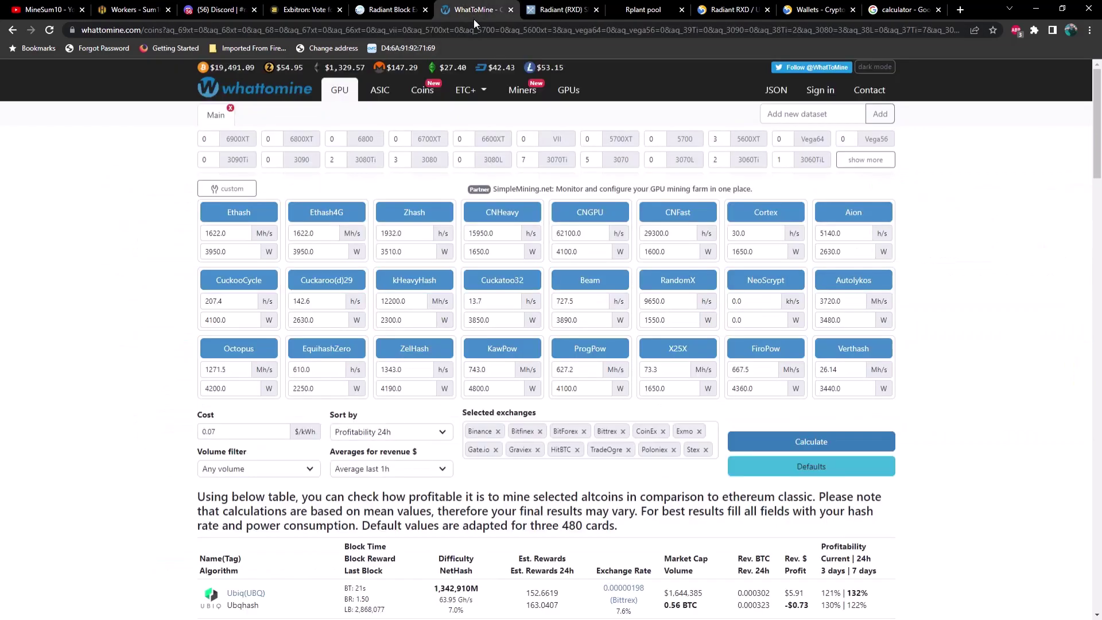
scroll(721, 373, down, 5)
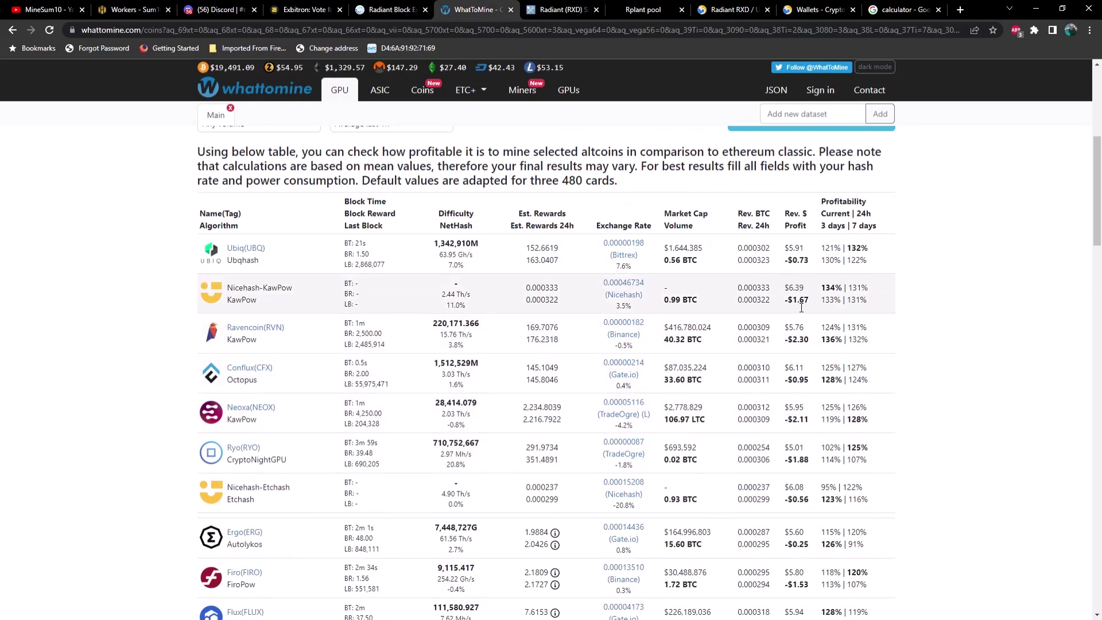
- Compare the WhatToMine coin profitability table with the hash rate, power and electricity cost settings used for the calculation
scroll(533, 484, up, 4)
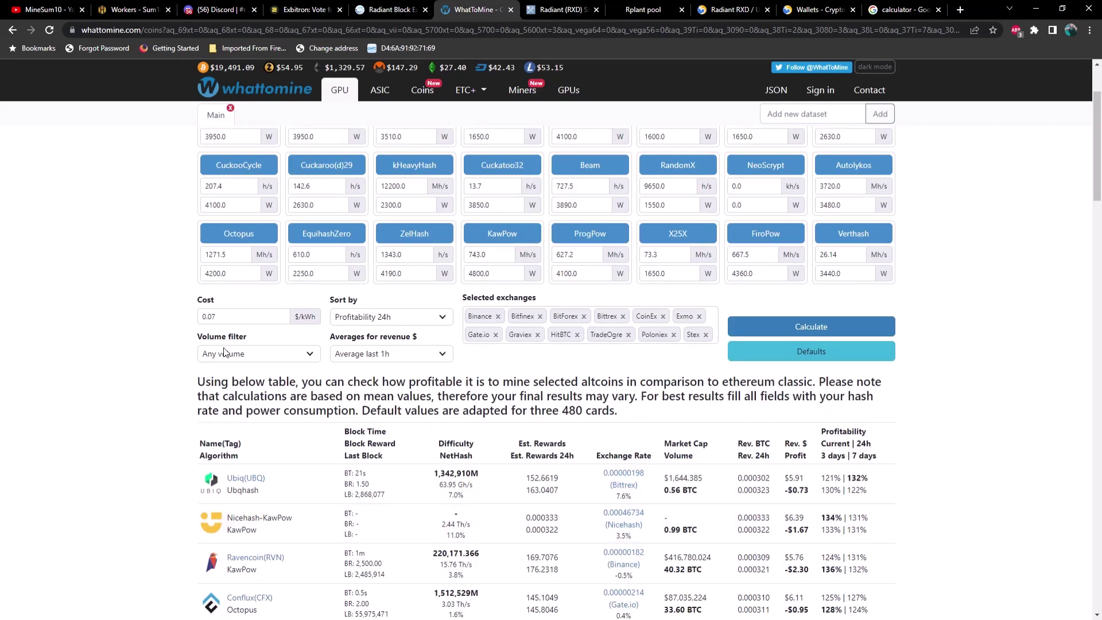
scroll(295, 425, down, 1)
scroll(403, 446, down, 3)
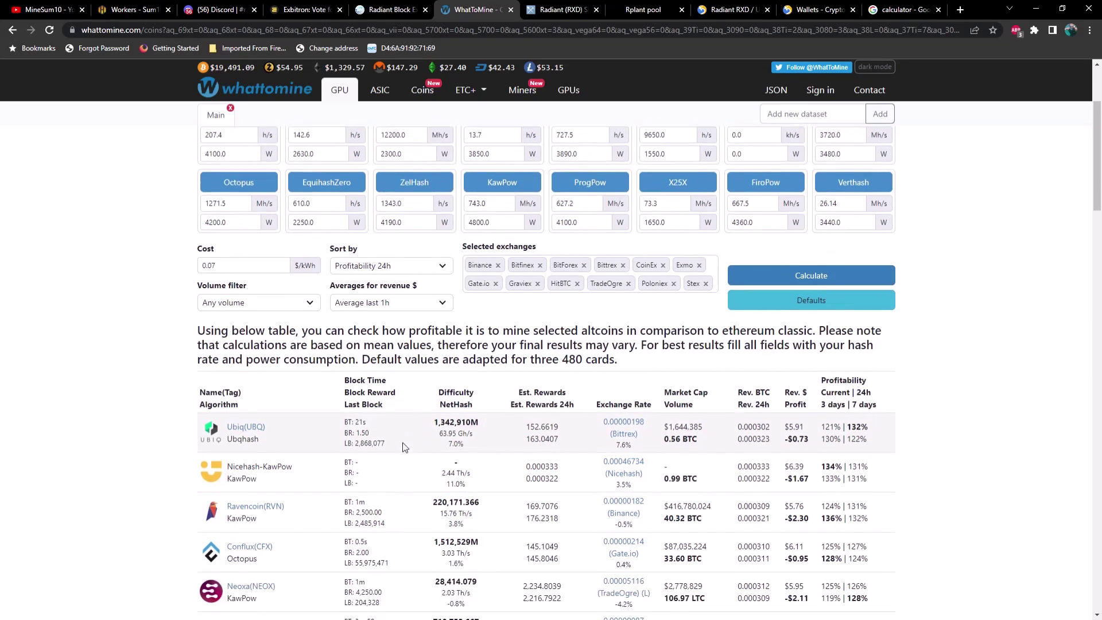
scroll(404, 447, down, 2)
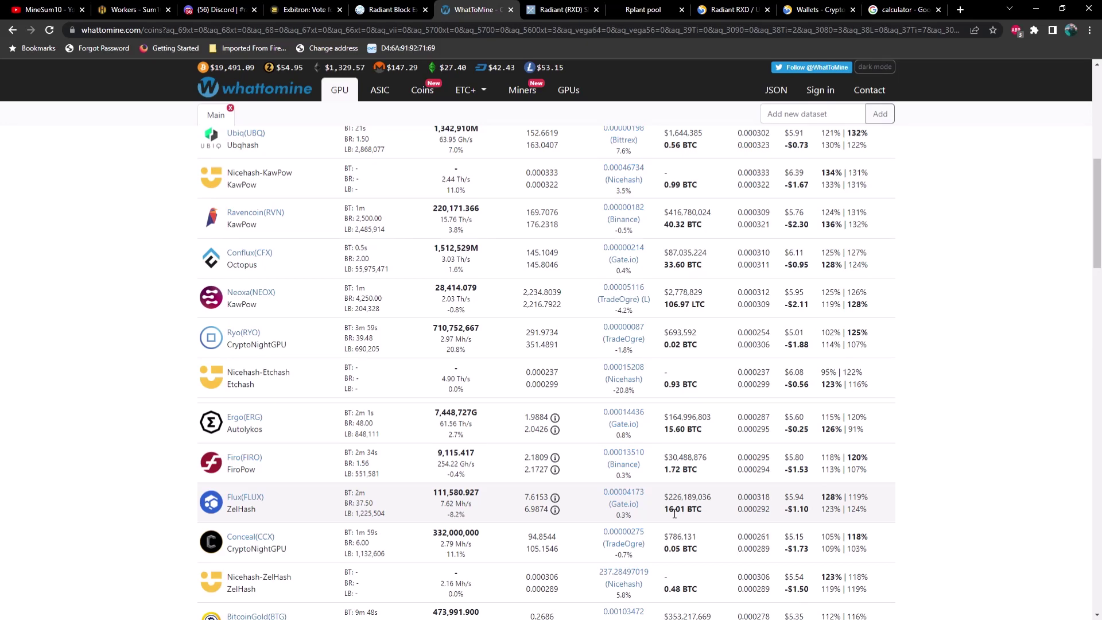
scroll(674, 514, up, 5)
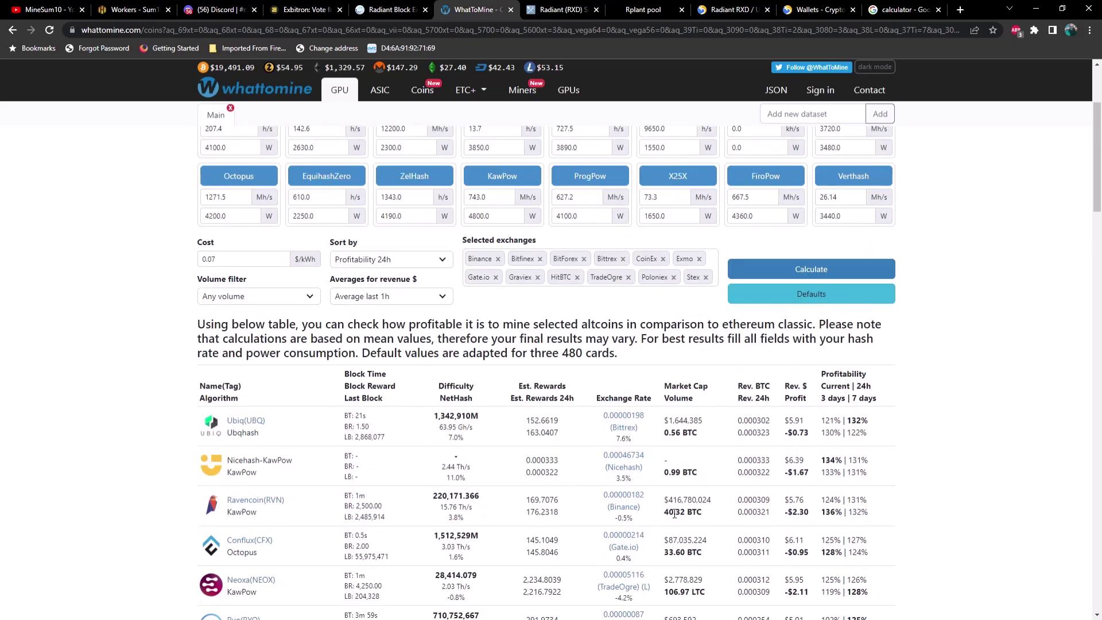
scroll(674, 514, up, 3)
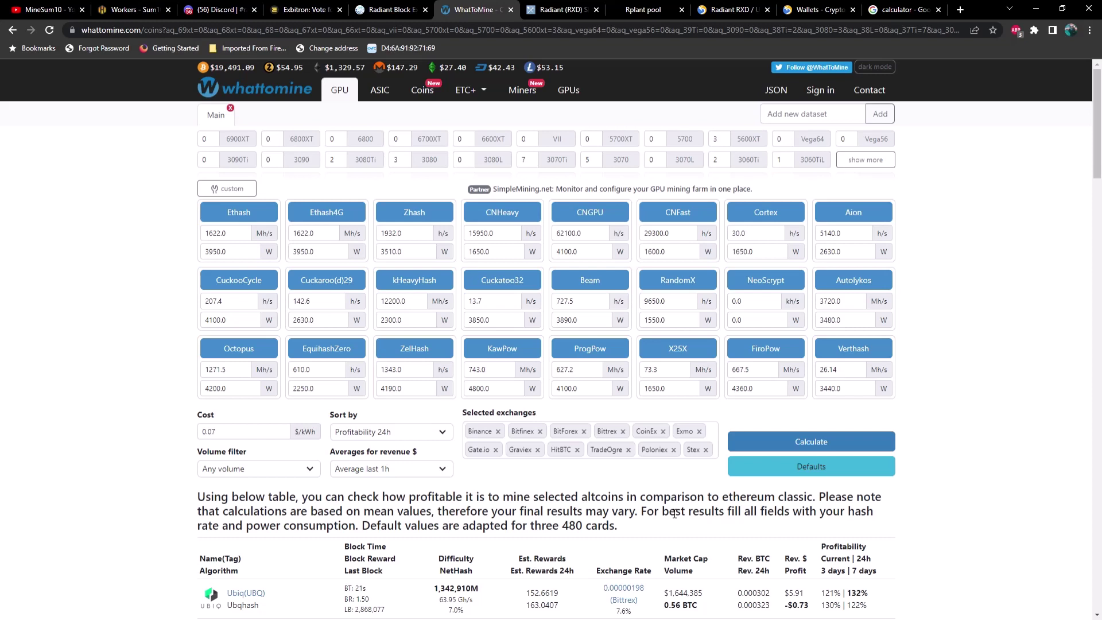
scroll(760, 608, down, 1)
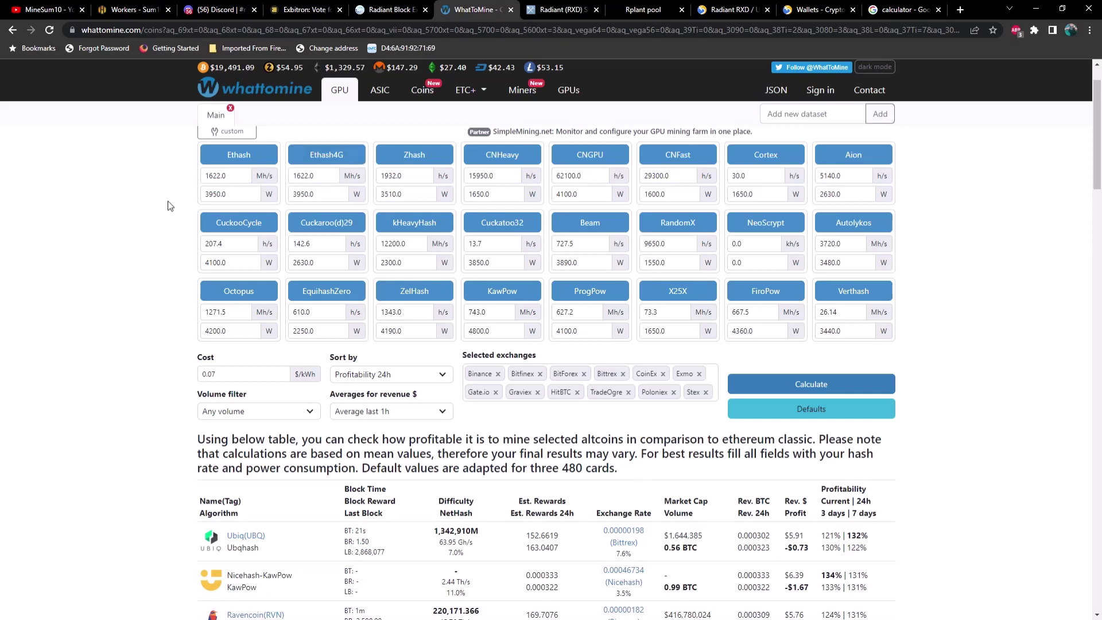
- Read the Exbitron vote announcement in the Radiant Discord's radiant-twitter channel and check the RXD/USDT market on Txbit
click(217, 11)
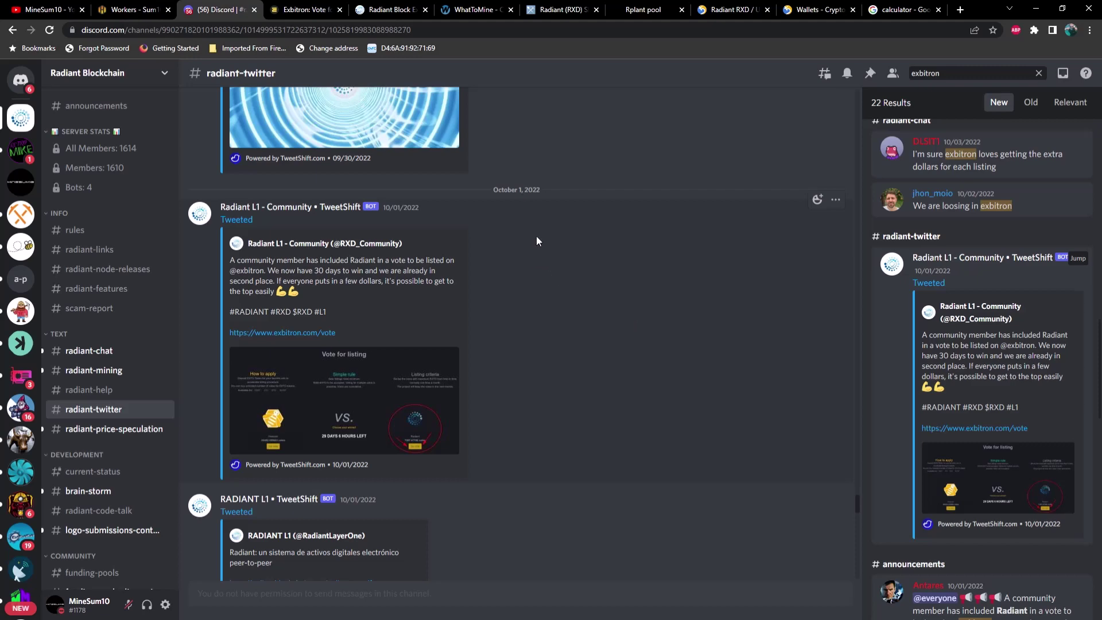
click(719, 12)
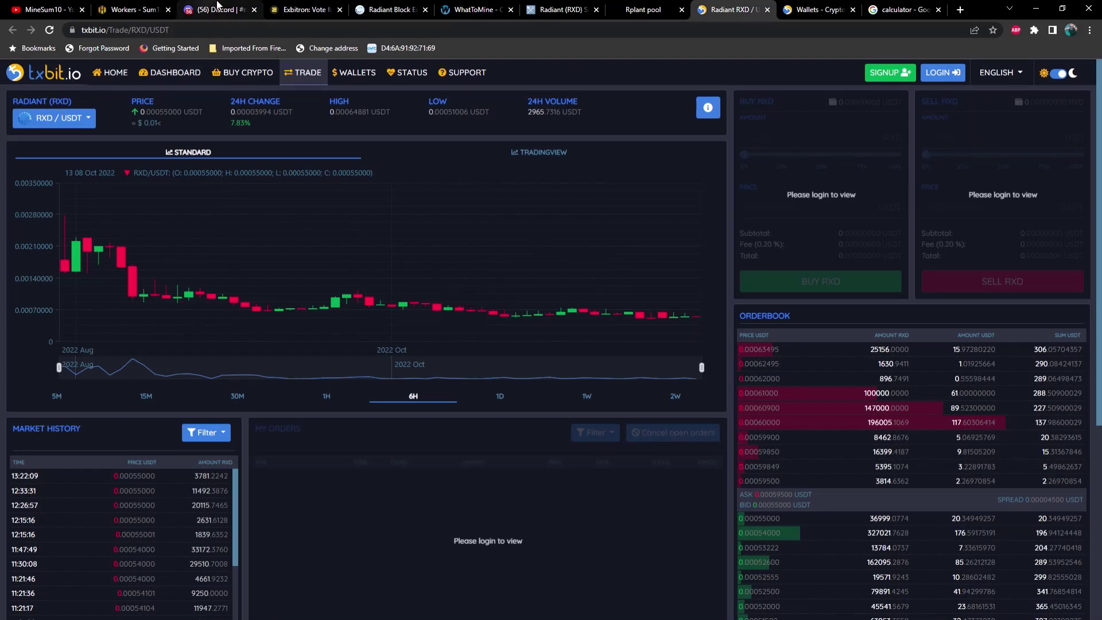
click(217, 9)
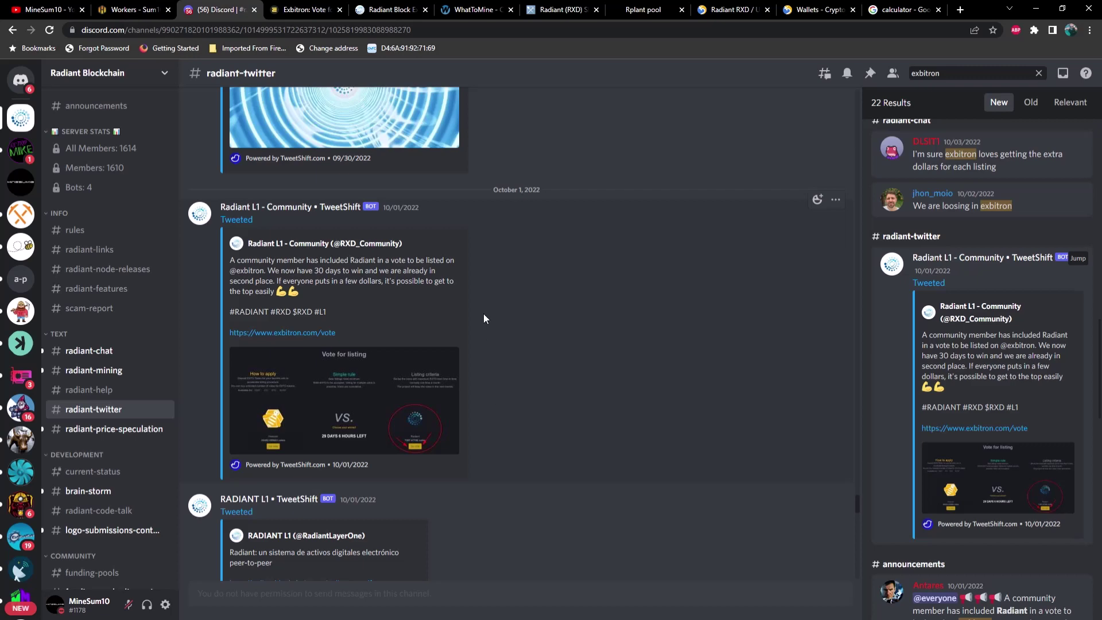
- Review Exbitron's Vote for listing page, examining the coin vote ranking and highlighting the 5000 EXTO minimum rule
click(316, 14)
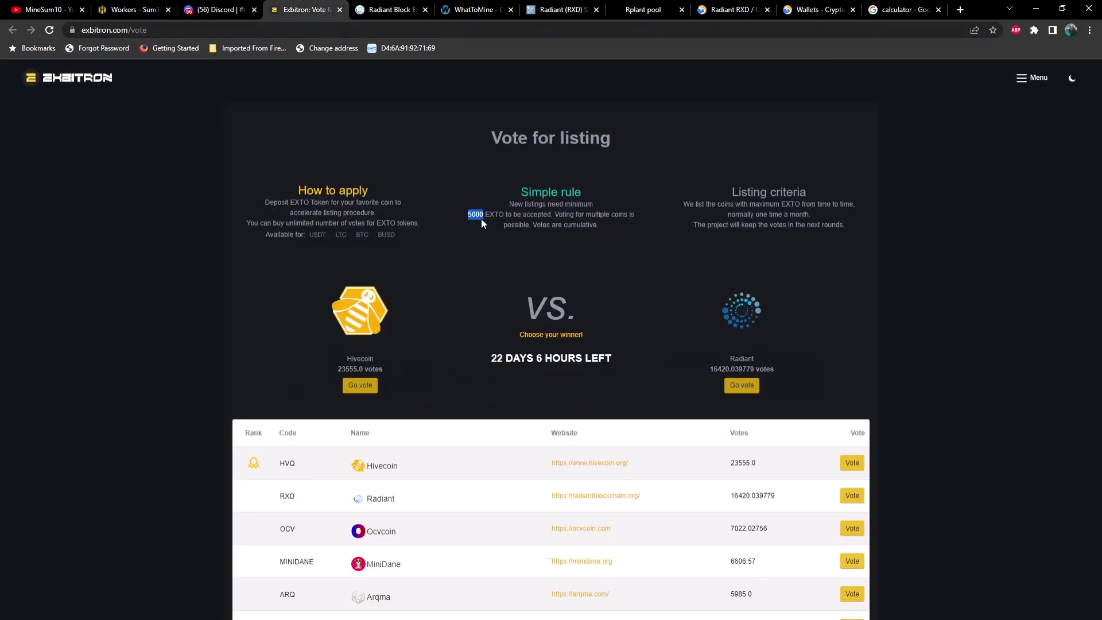
click(526, 253)
scroll(533, 259, down, 1)
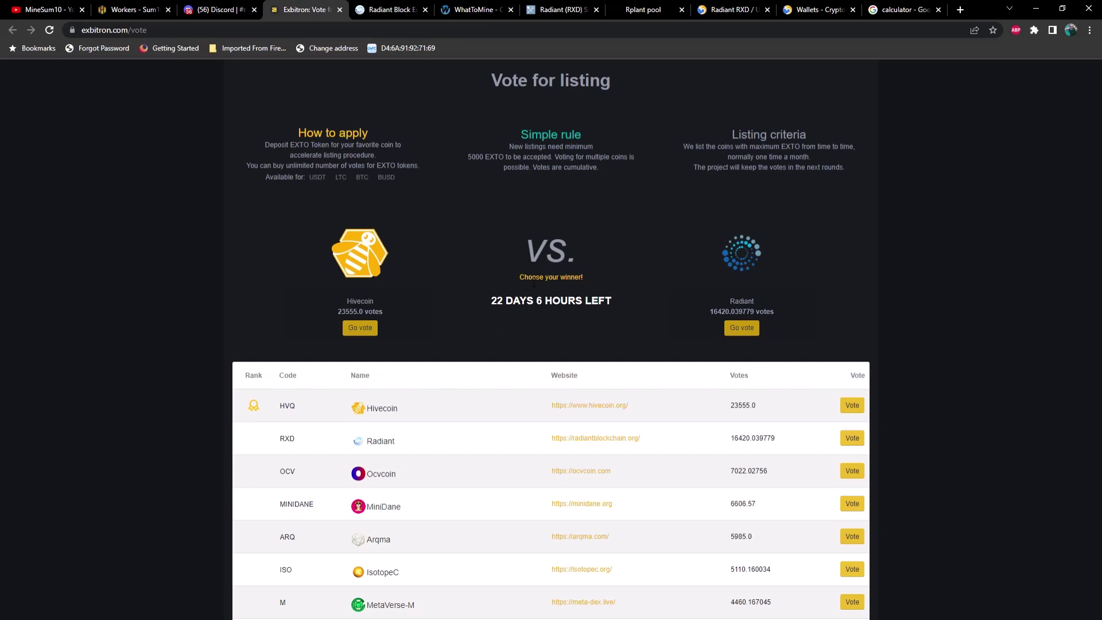
scroll(533, 283, up, 1)
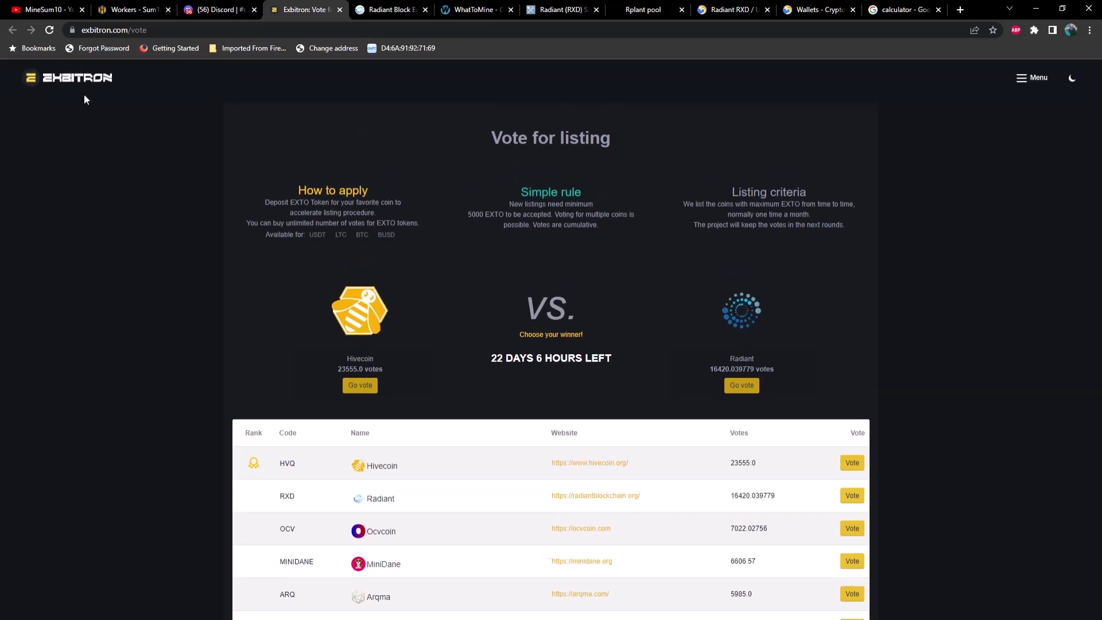
drag(466, 217, 482, 226)
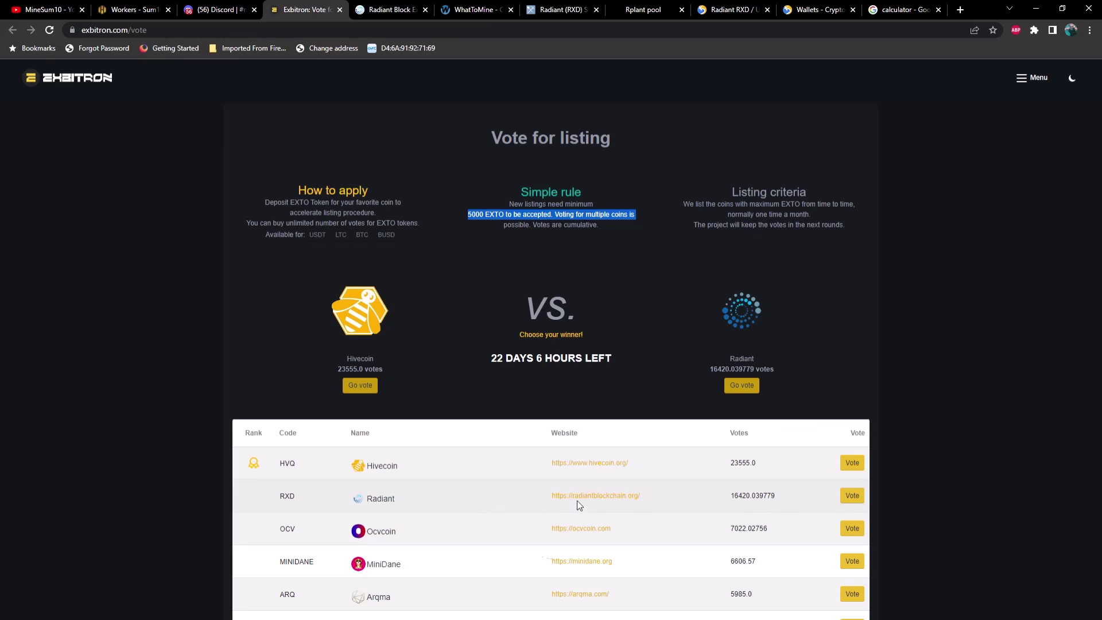
click(480, 228)
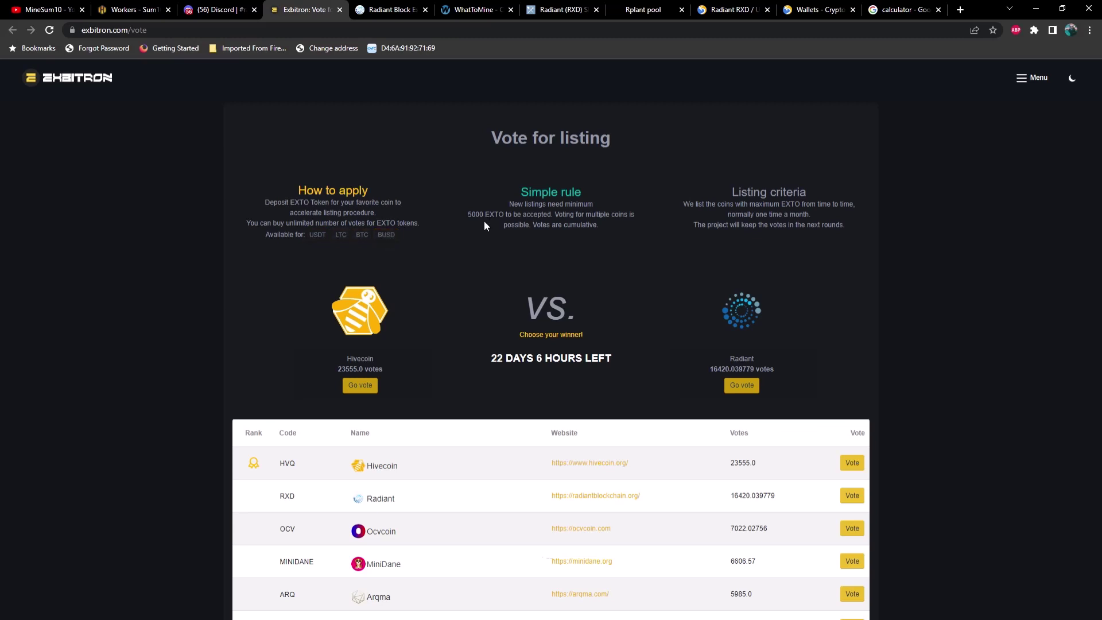
- Open the wallets page on Txbit and search for "rad" to check the Radiant wallet and its pending deposits
click(222, 10)
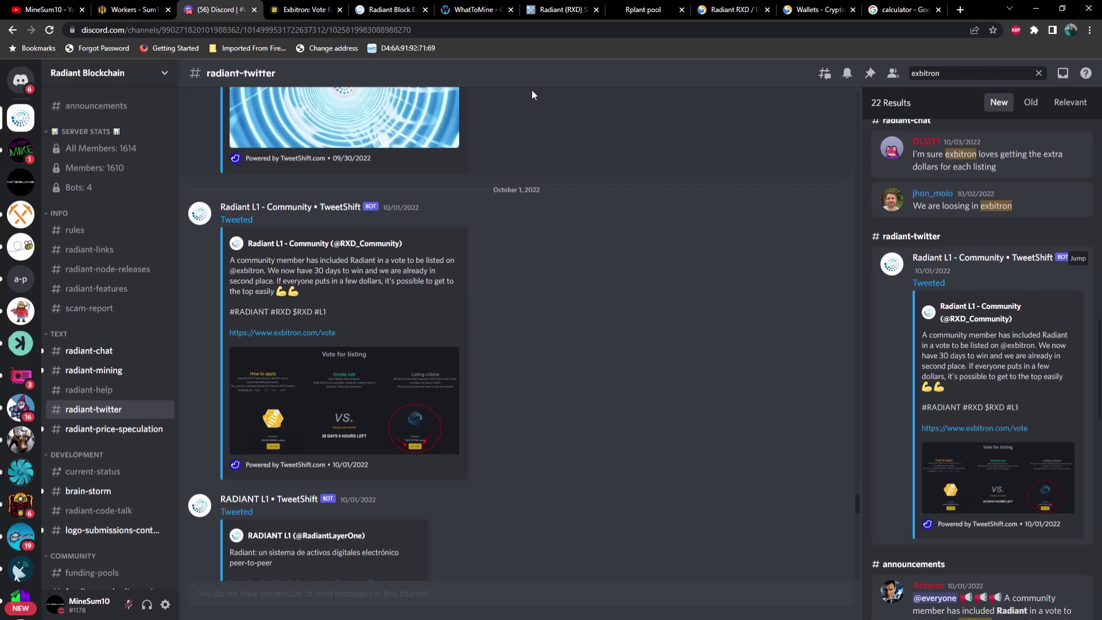
click(721, 11)
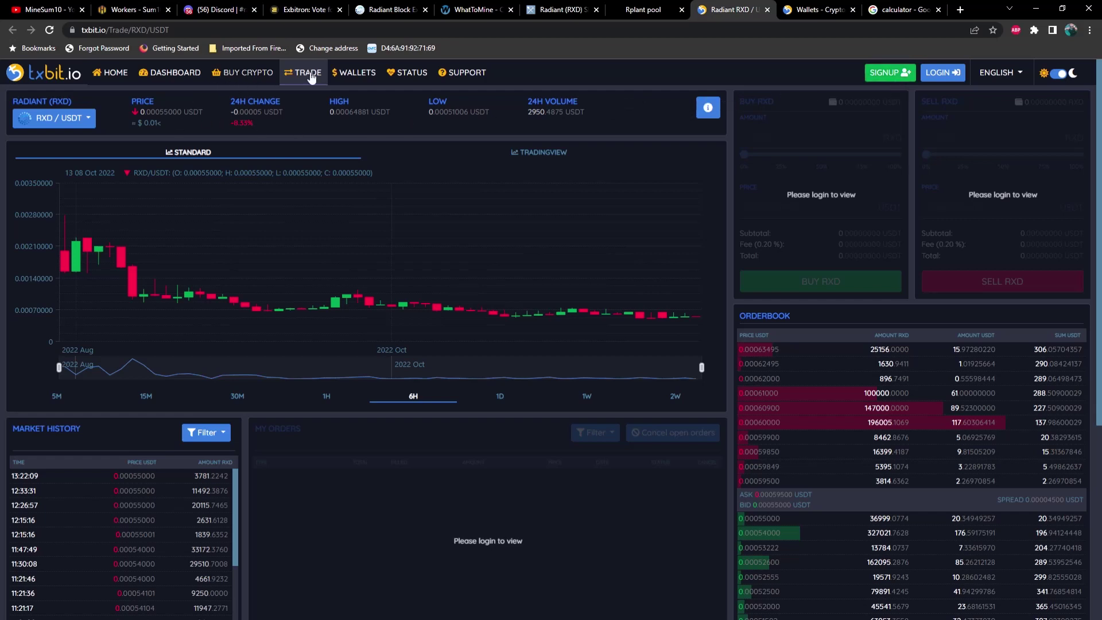
click(362, 73)
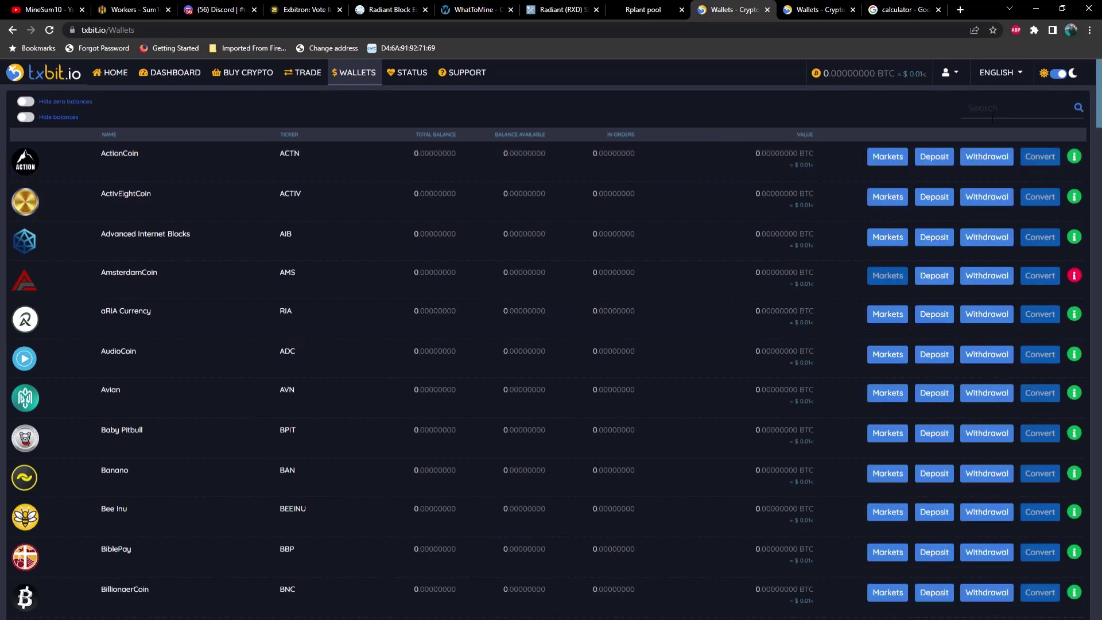
click(992, 119)
text(rad)
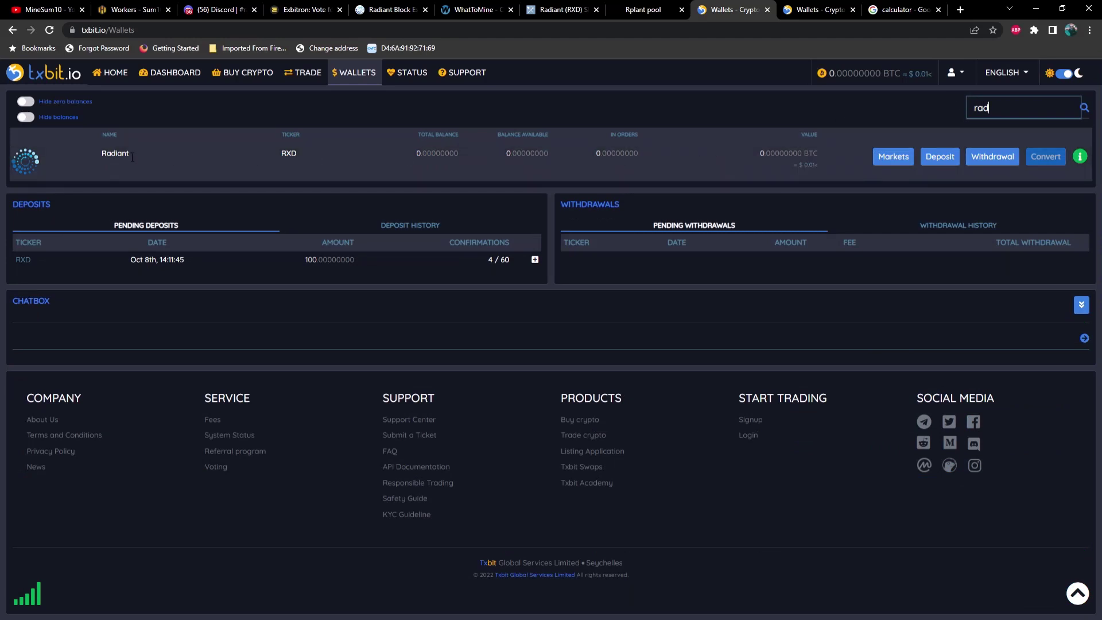
click(129, 157)
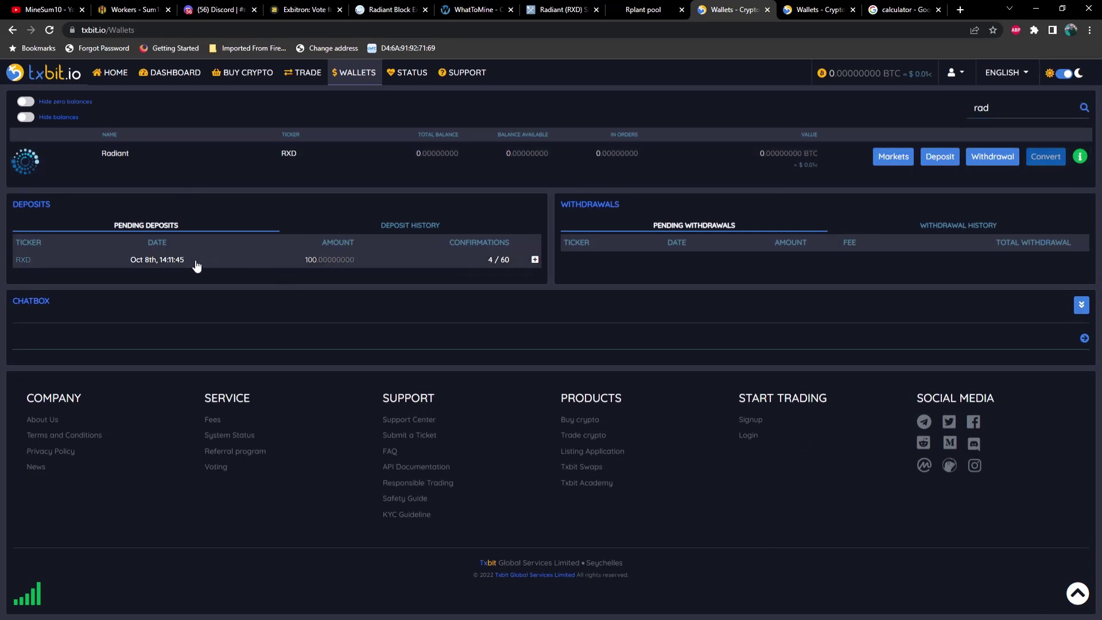